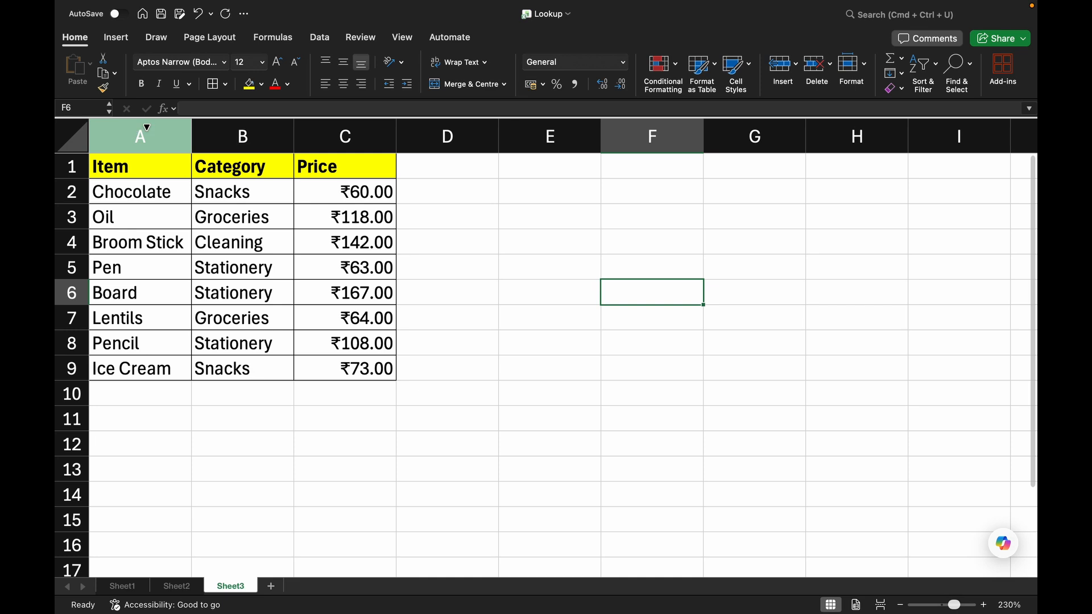
Sort only the Item column A to Z, continuing with the current selection, and undo that sort
{"action": "left_click", "coordinate": [146, 127]}
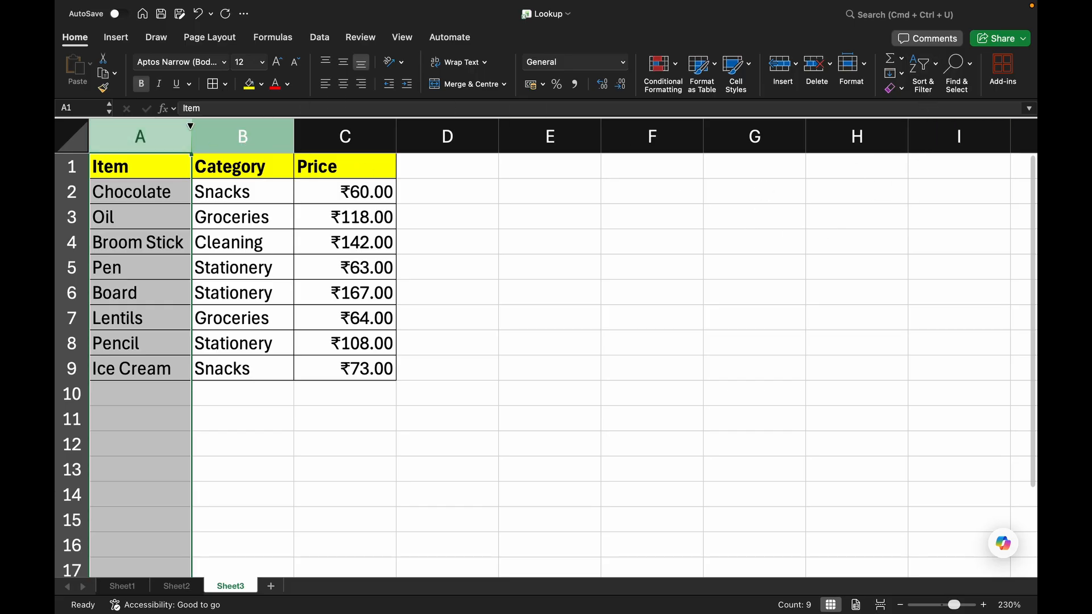
{"action": "left_click", "coordinate": [927, 85]}
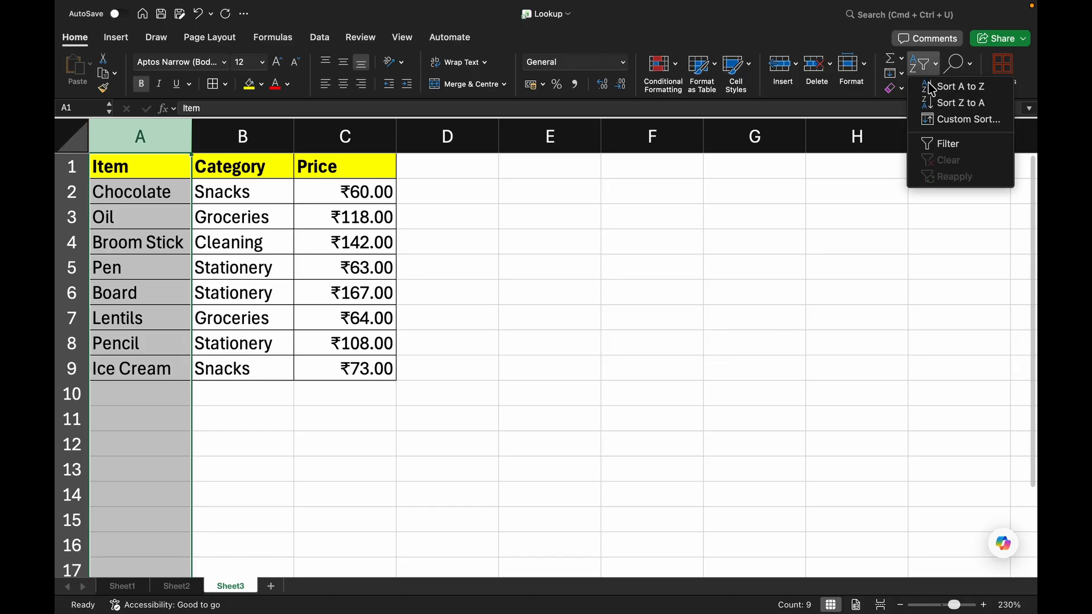
{"action": "left_click", "coordinate": [315, 41]}
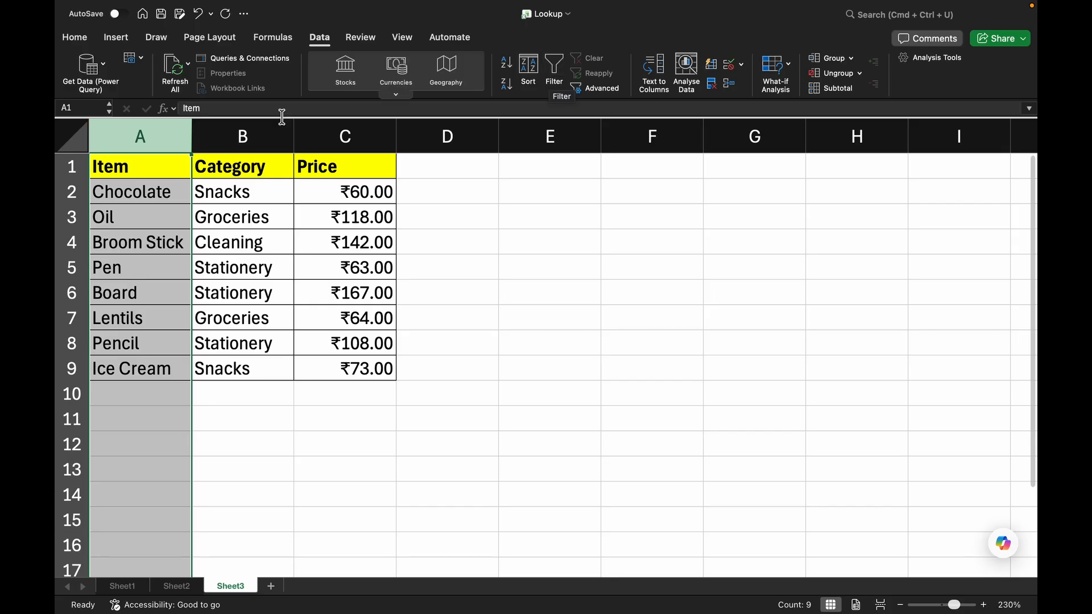
{"action": "left_click", "coordinate": [508, 63]}
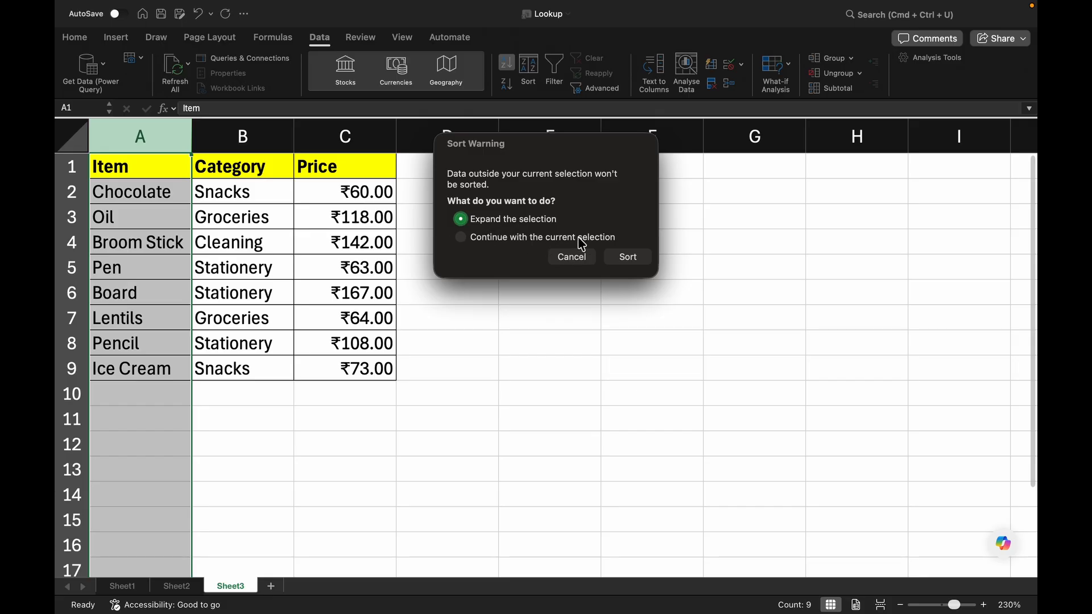
{"action": "left_click", "coordinate": [461, 237]}
{"action": "left_click", "coordinate": [618, 262]}
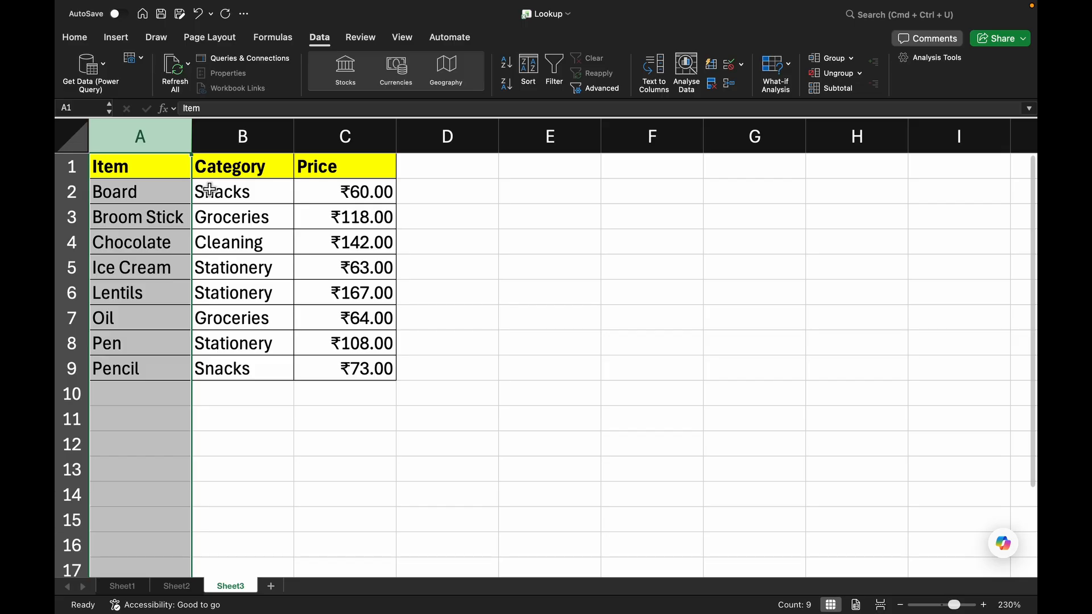
{"action": "key", "text": "super+z"}
{"action": "left_click", "coordinate": [222, 391]}
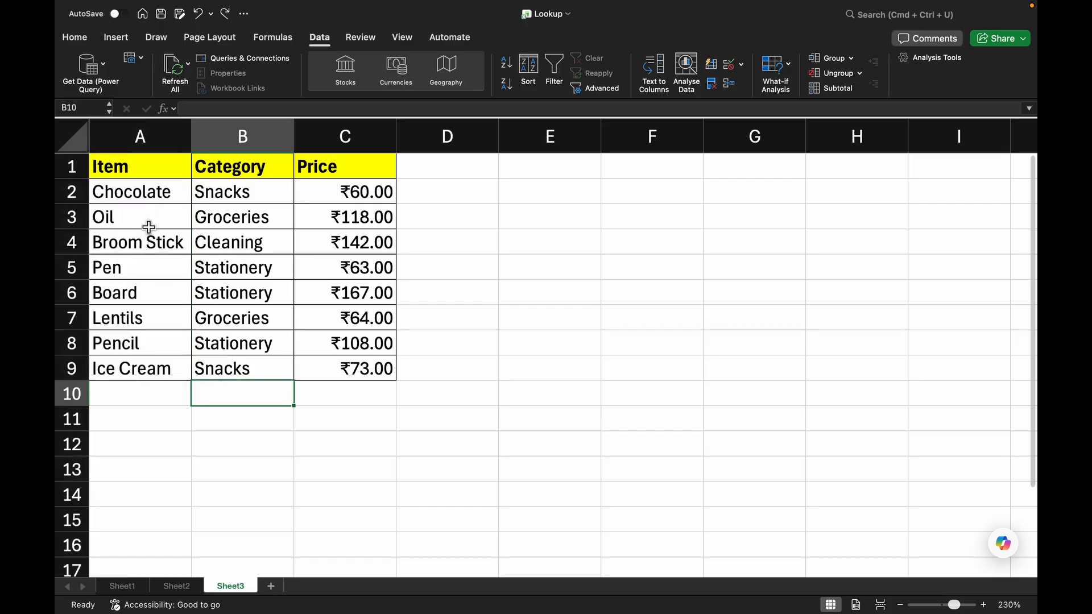
Sort the Item column A to Z, expanding the selection so the Category and Price columns move along
{"action": "left_click", "coordinate": [134, 144]}
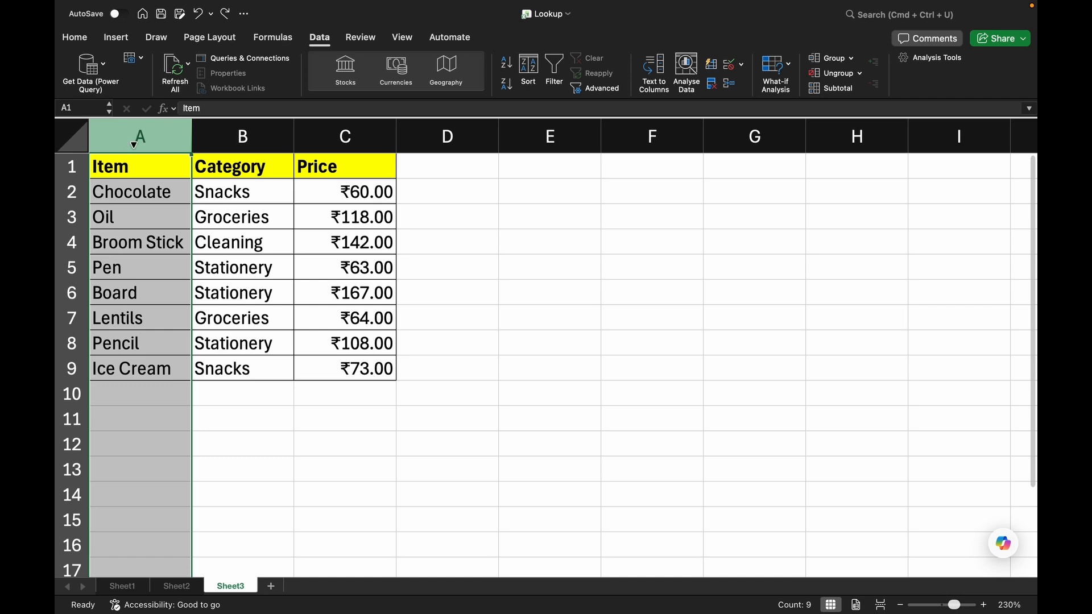
{"action": "left_click", "coordinate": [506, 61]}
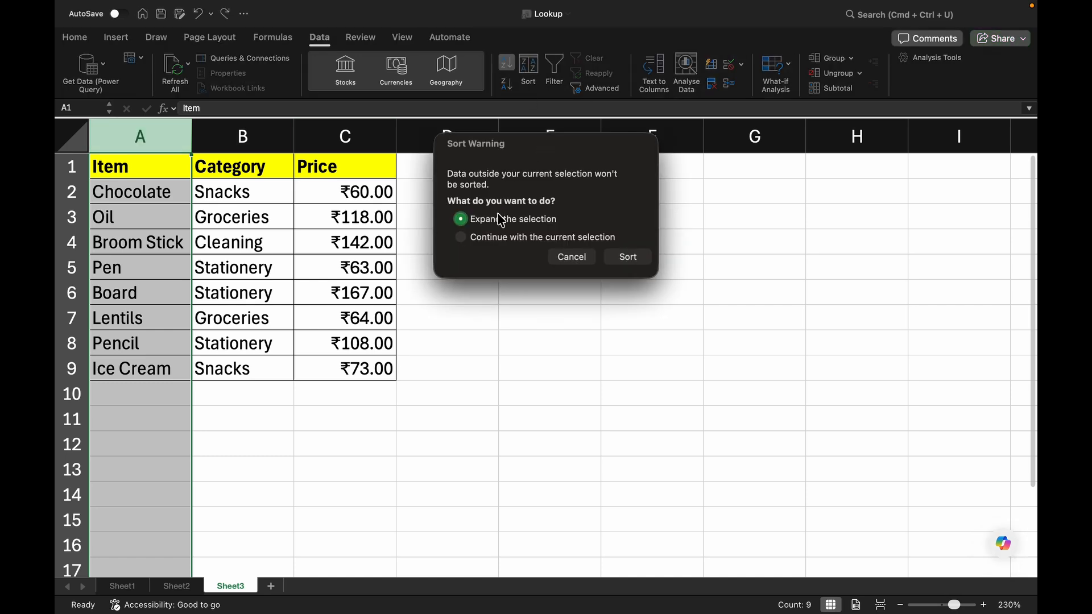
{"action": "left_click", "coordinate": [627, 257]}
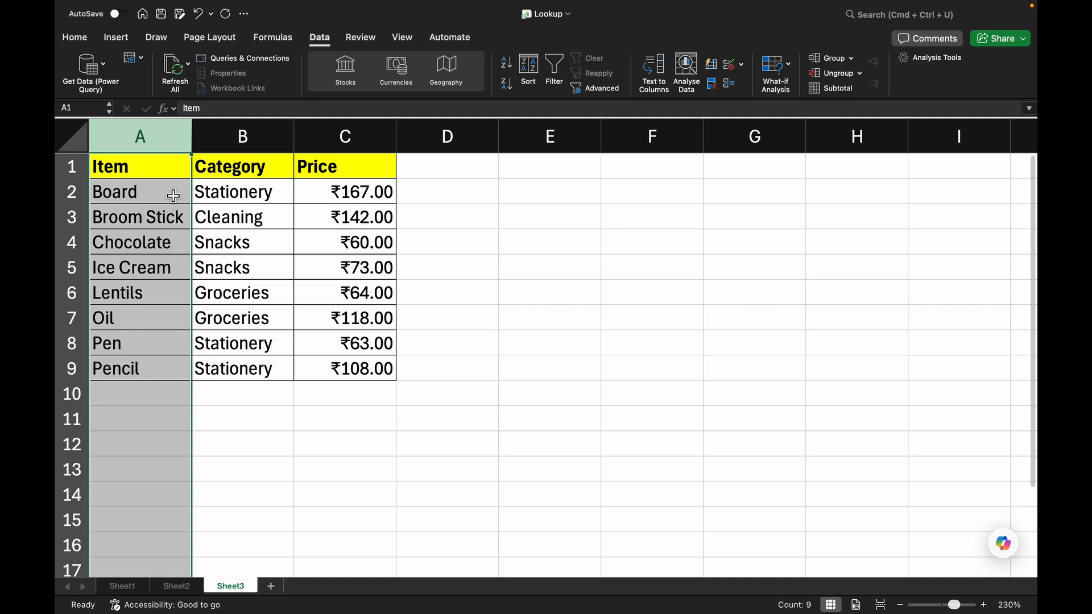
Sort the Item column Z to A with the selection expanded to the neighbouring columns
{"action": "left_click", "coordinate": [511, 87]}
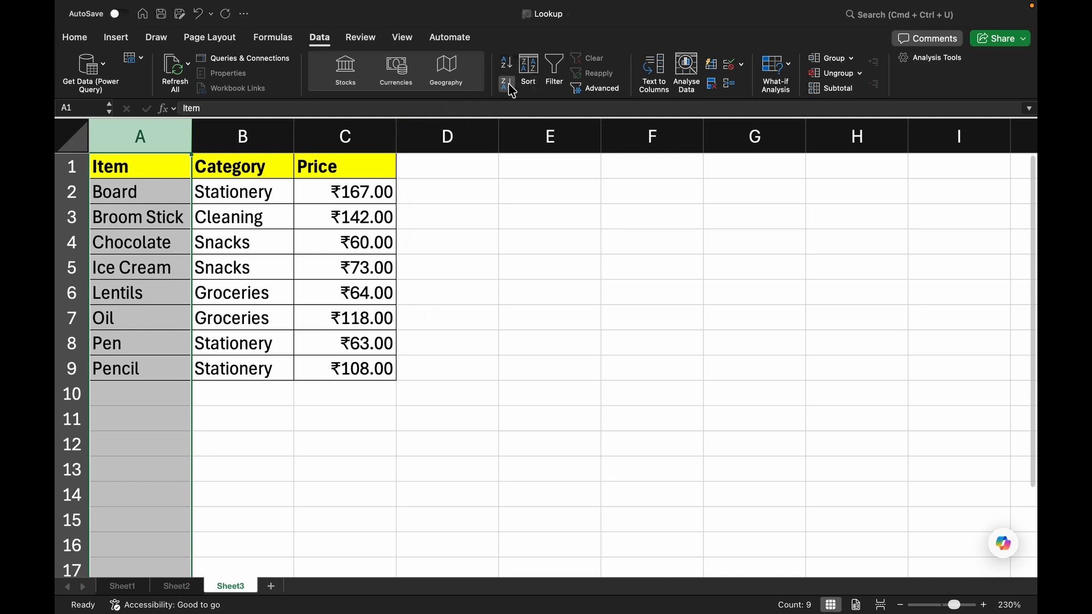
{"action": "left_click", "coordinate": [627, 258]}
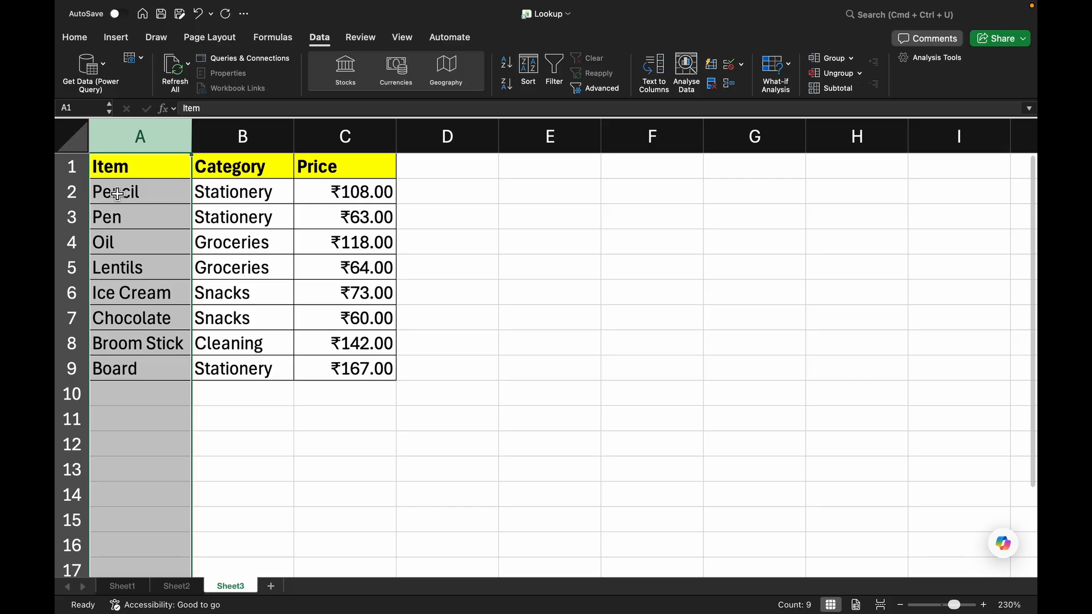
{"action": "left_click", "coordinate": [513, 270]}
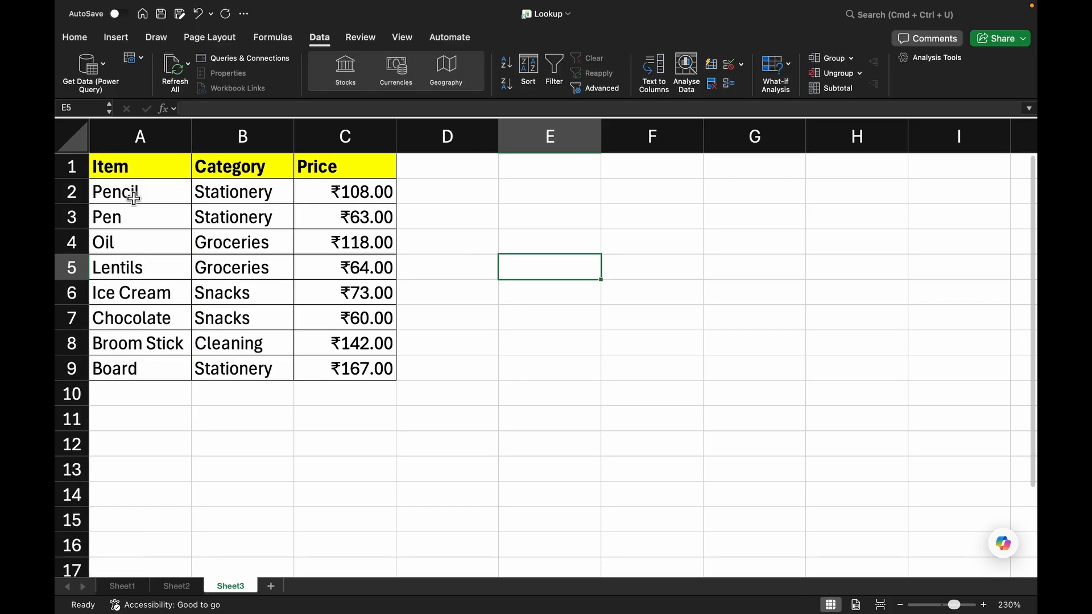
Select the whole table A1:C9 and sort it by Item A to Z, Z to A, and A to Z again
{"action": "left_click_drag", "start_coordinate": [123, 167], "coordinate": [339, 372]}
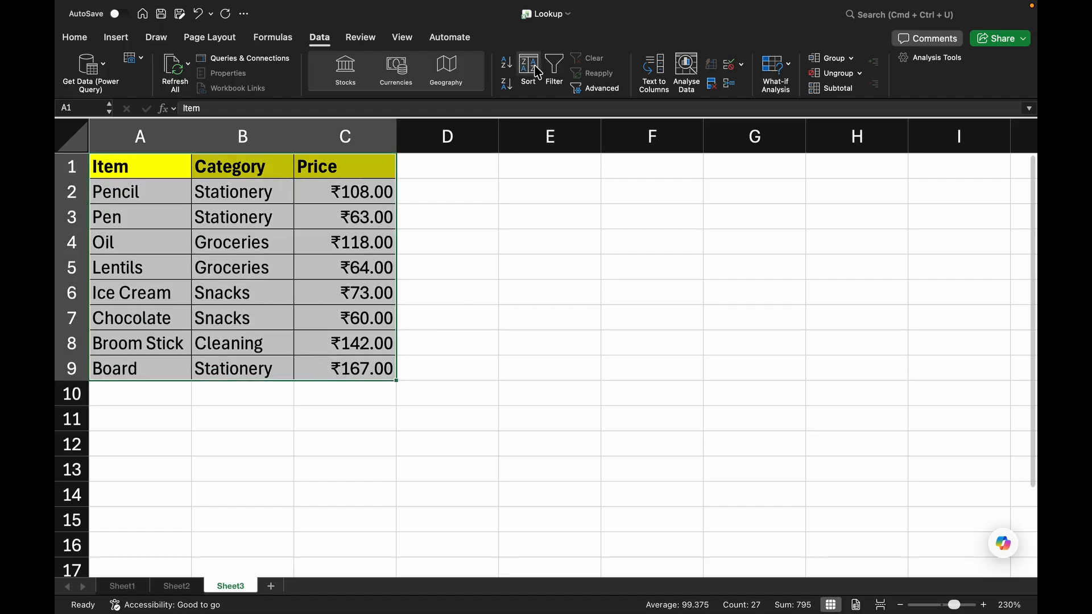
{"action": "left_click", "coordinate": [508, 62]}
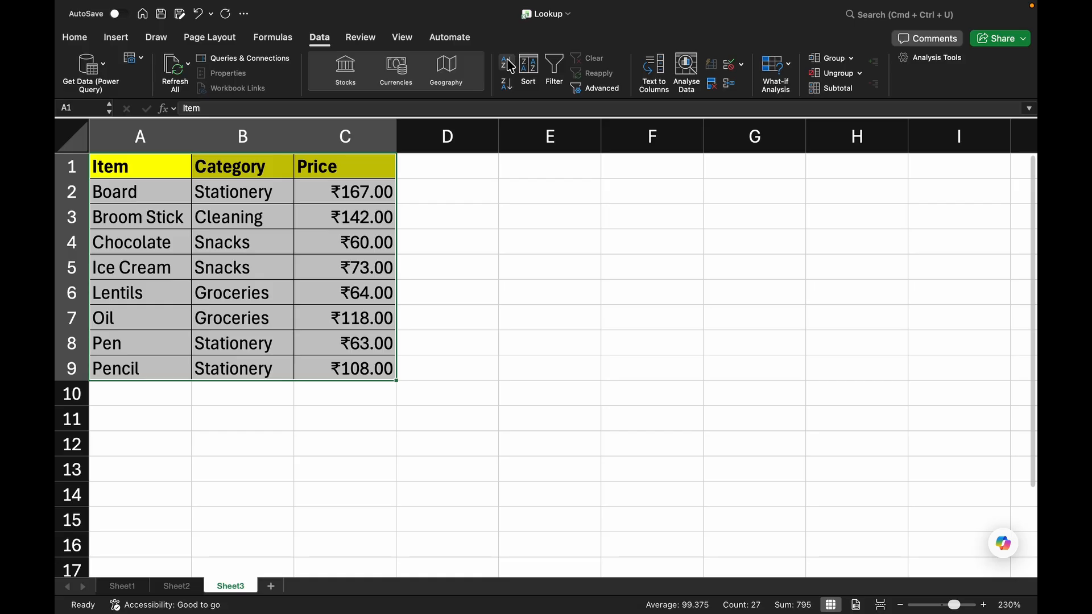
{"action": "left_click", "coordinate": [507, 83]}
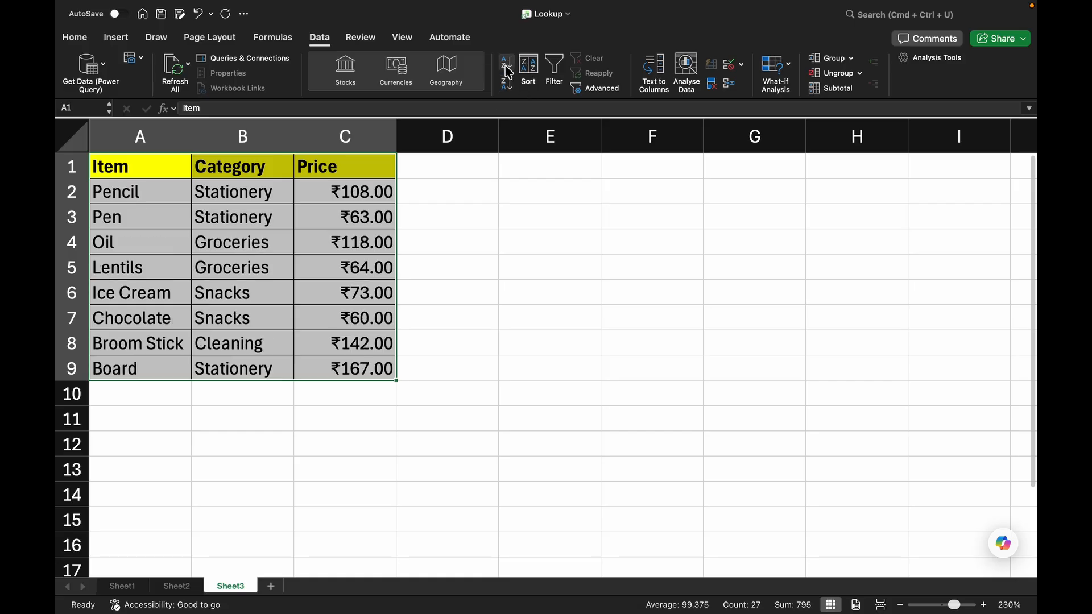
{"action": "left_click", "coordinate": [507, 65]}
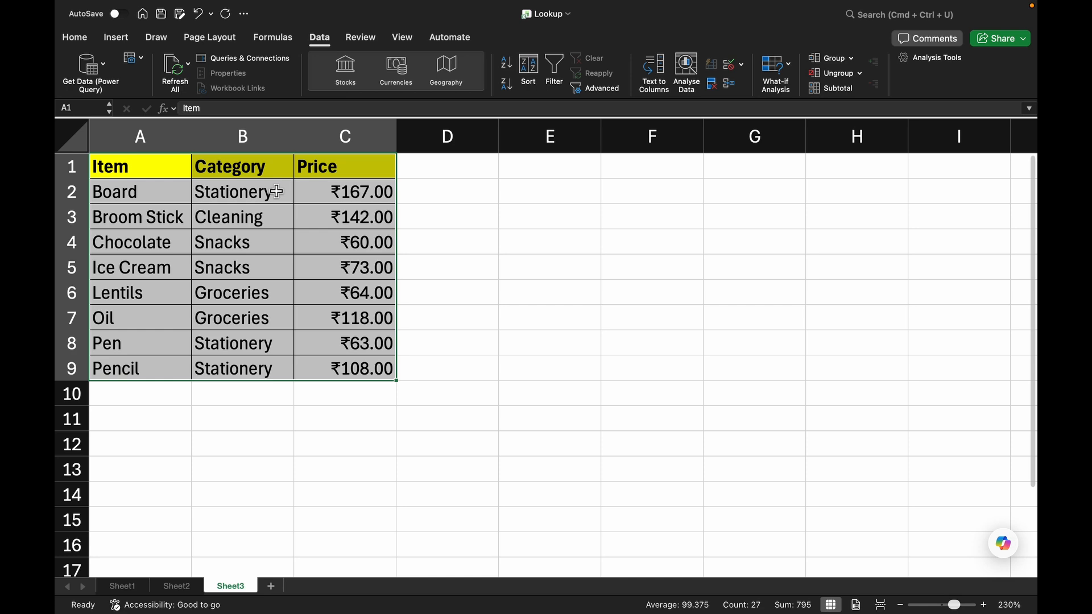
Apply a custom sort to the table by the Category column on values, A to Z
{"action": "left_click", "coordinate": [524, 85]}
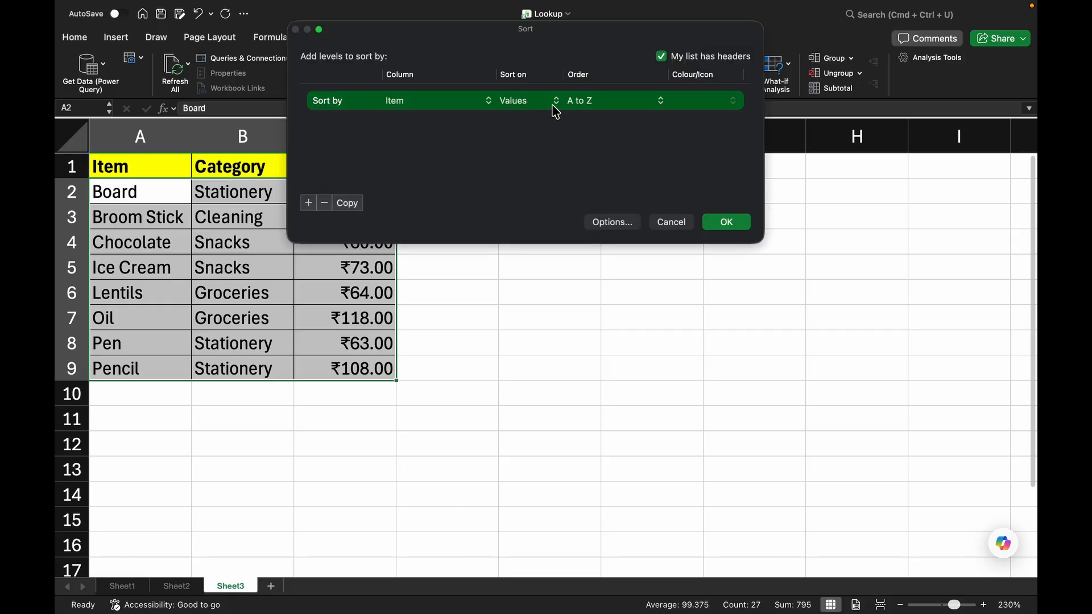
{"action": "left_click_drag", "start_coordinate": [568, 35], "coordinate": [754, 176]}
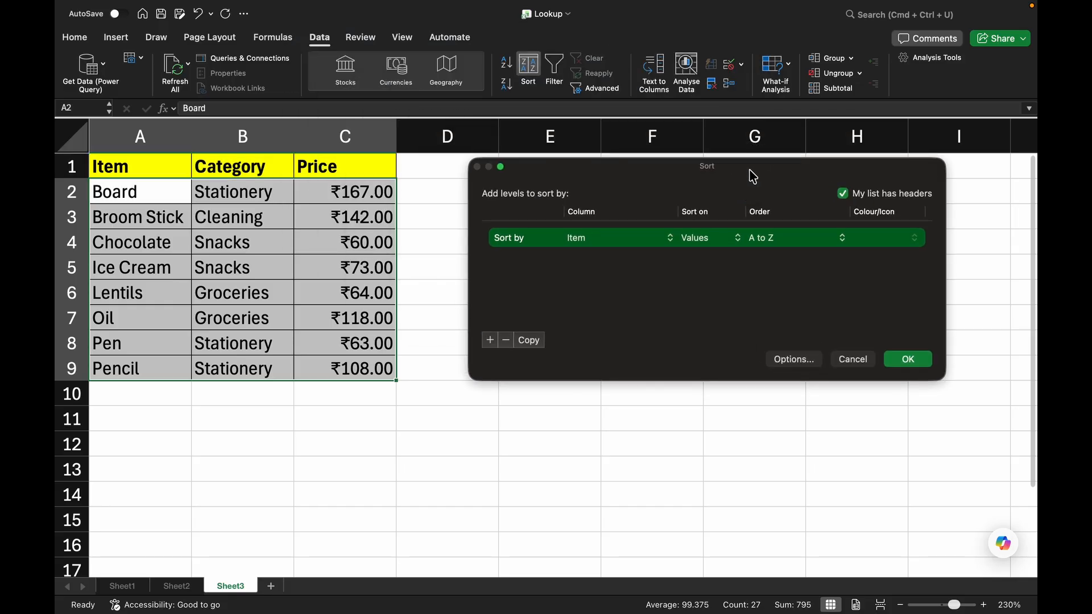
{"action": "left_click", "coordinate": [622, 251]}
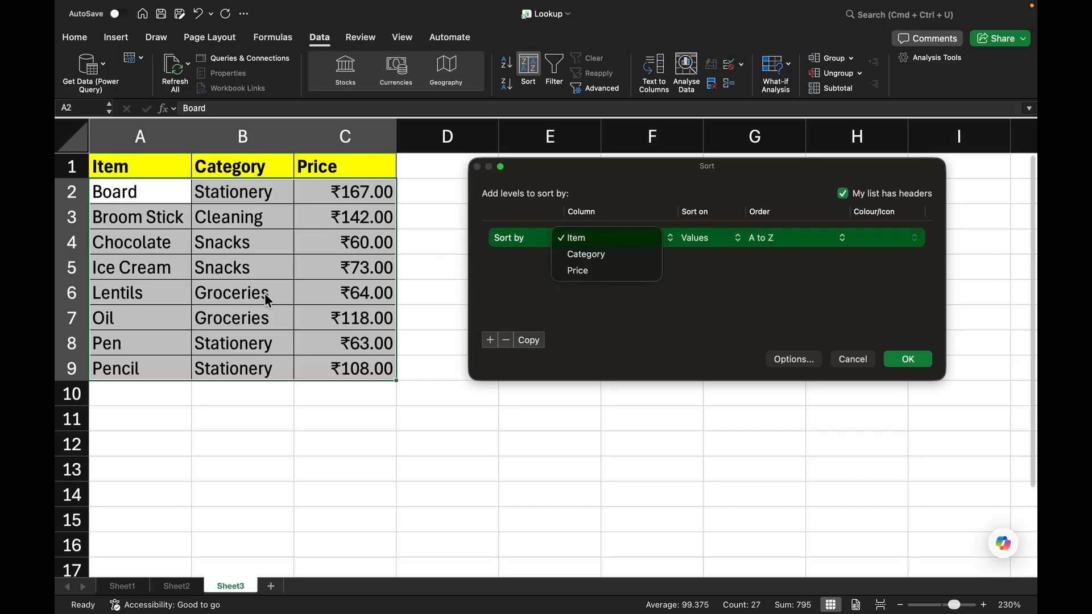
{"action": "left_click", "coordinate": [642, 254]}
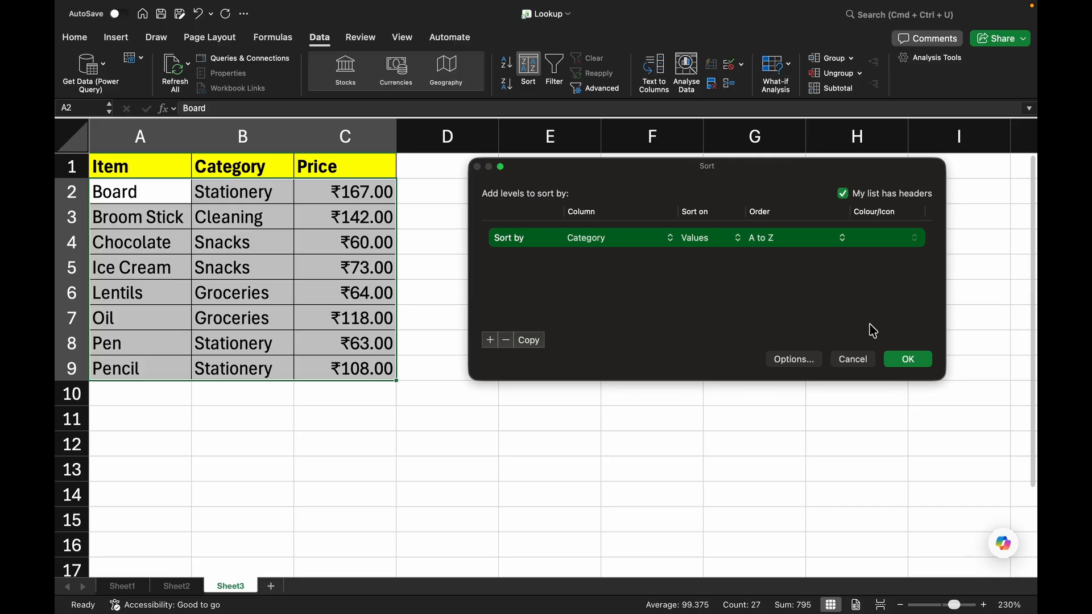
{"action": "left_click", "coordinate": [904, 359]}
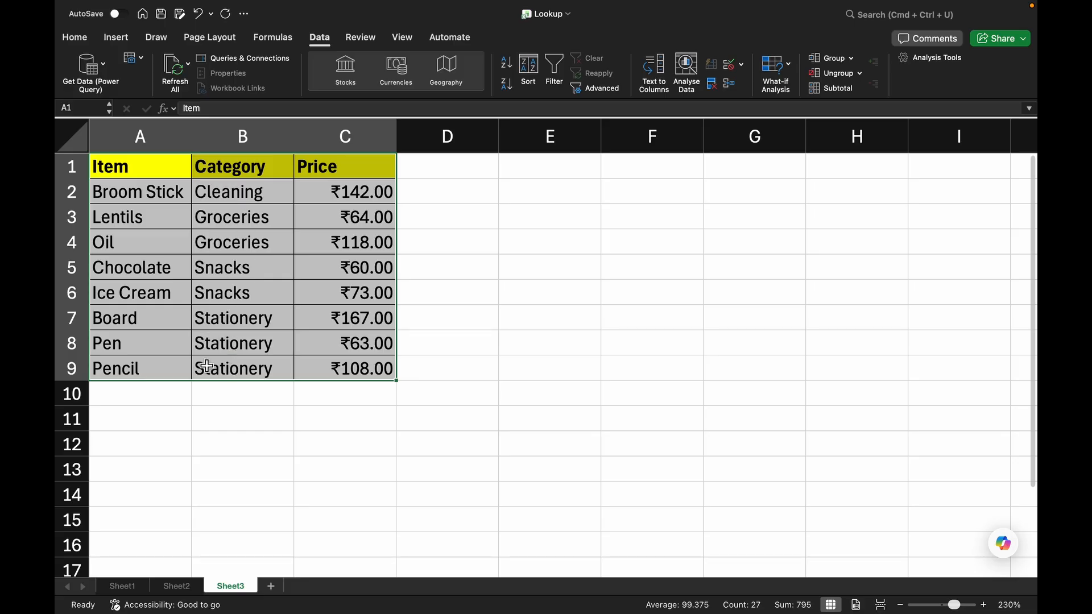
Apply a custom sort to the table by the Price column on values, Largest to Smallest
{"action": "left_click", "coordinate": [529, 67]}
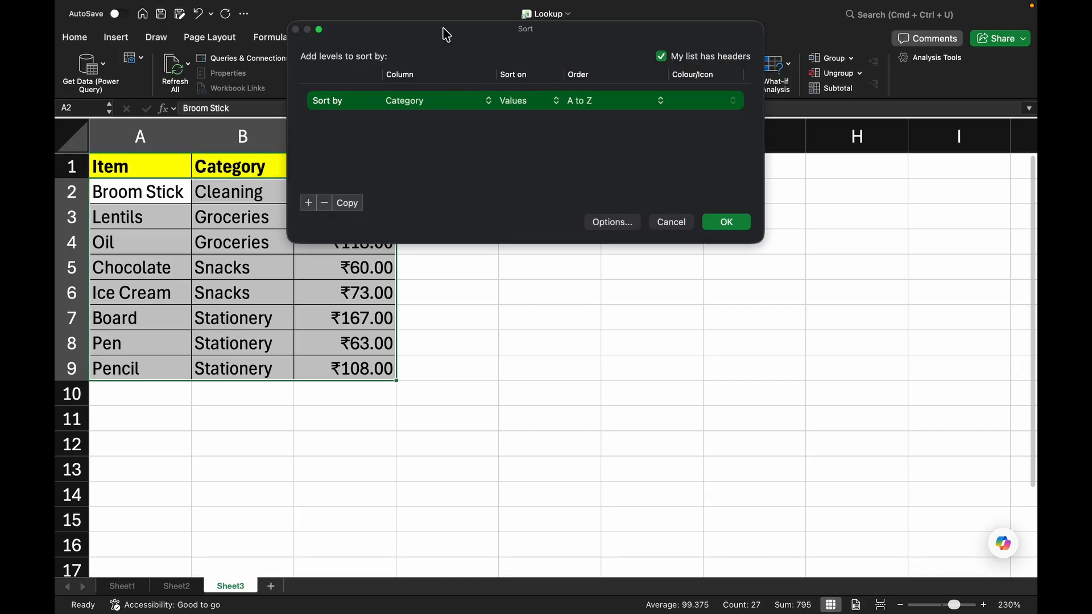
{"action": "left_click_drag", "start_coordinate": [441, 34], "coordinate": [620, 73]}
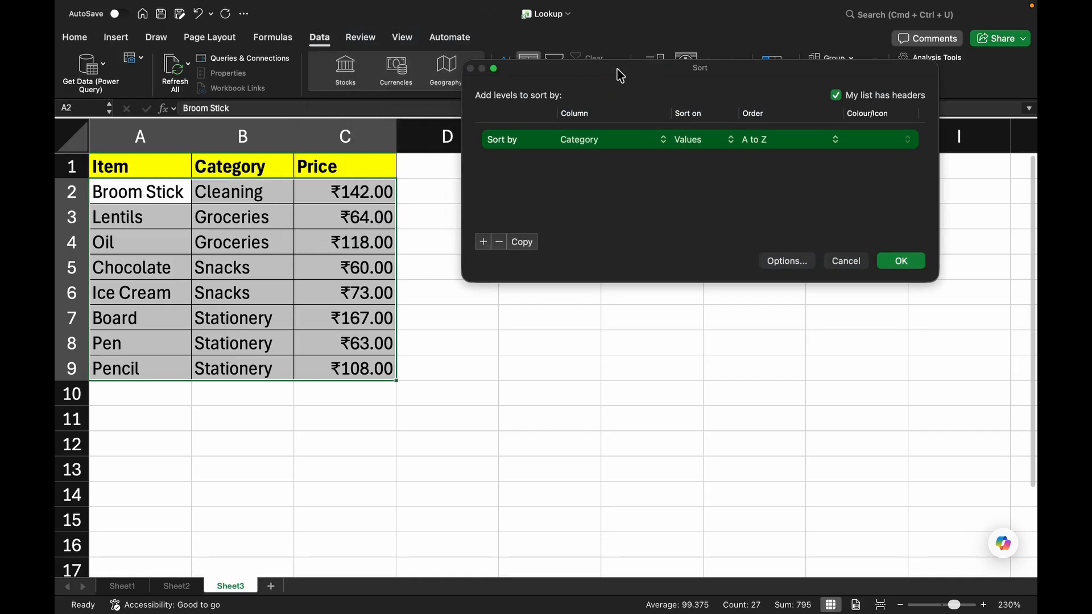
{"action": "left_click", "coordinate": [625, 141]}
{"action": "left_click", "coordinate": [621, 157]}
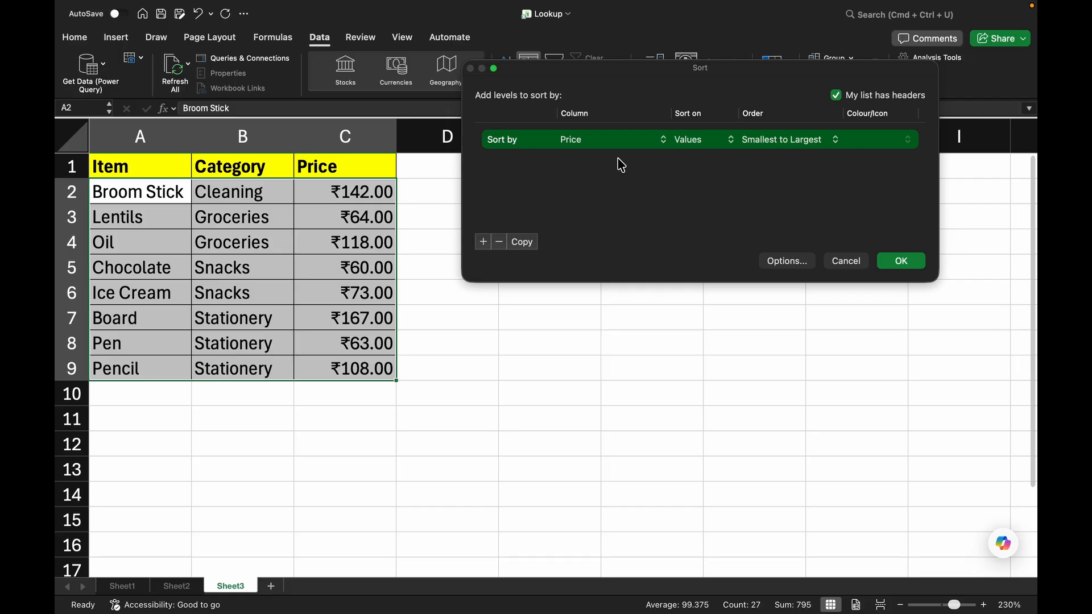
{"action": "left_click", "coordinate": [717, 149]}
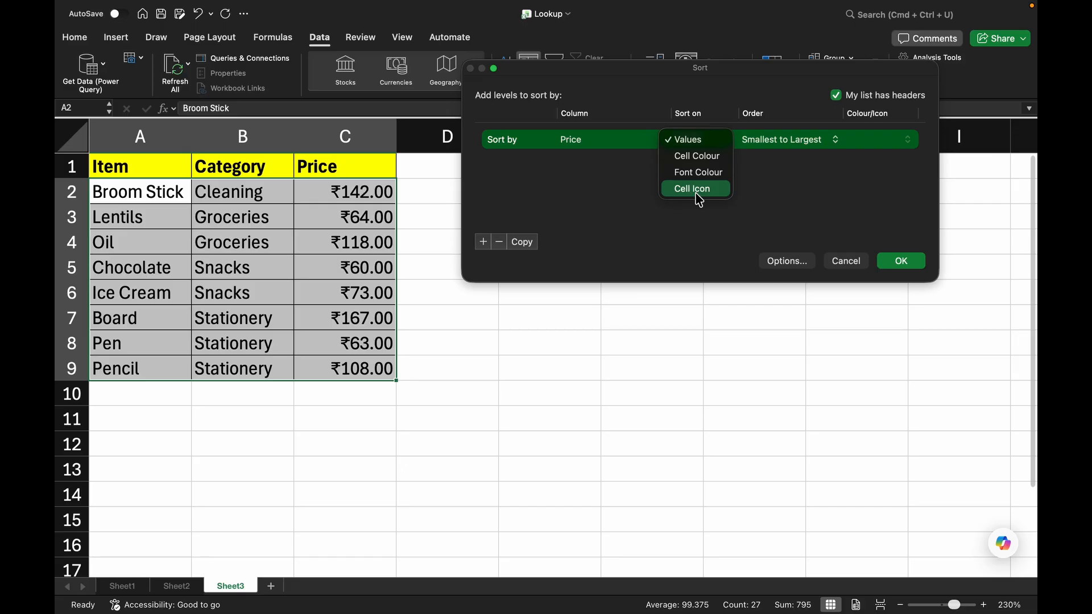
{"action": "left_click", "coordinate": [698, 147]}
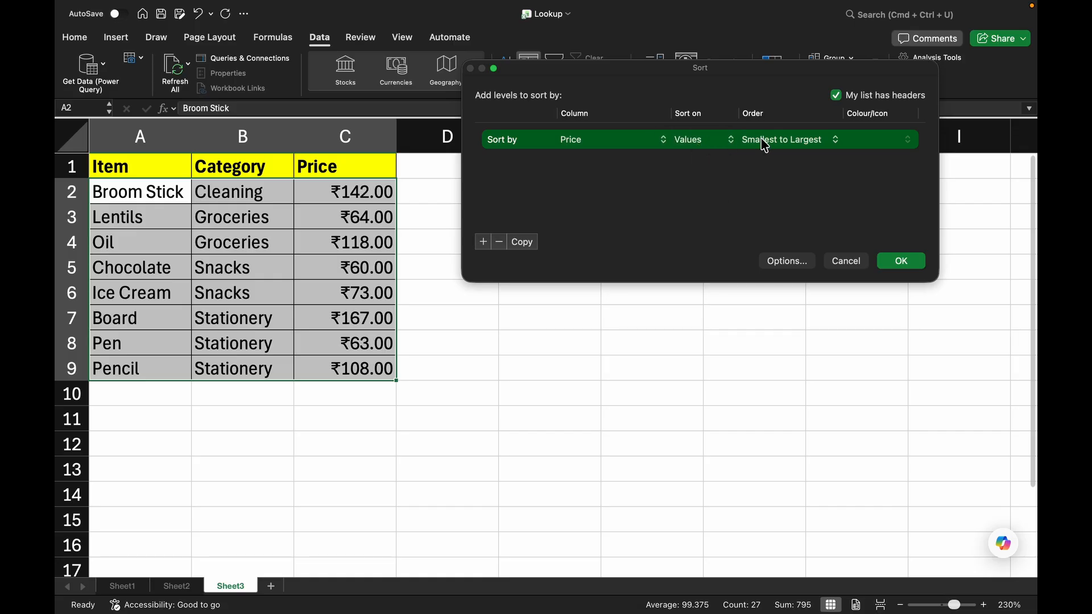
{"action": "left_click", "coordinate": [789, 148]}
{"action": "left_click", "coordinate": [795, 162]}
{"action": "left_click", "coordinate": [904, 260]}
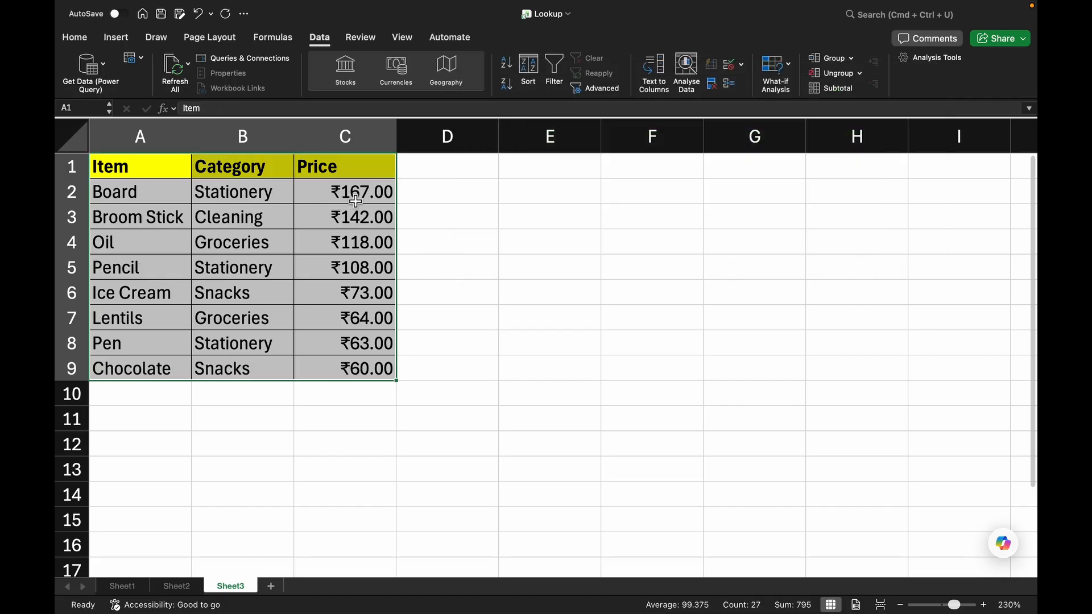
{"action": "left_click", "coordinate": [425, 223]}
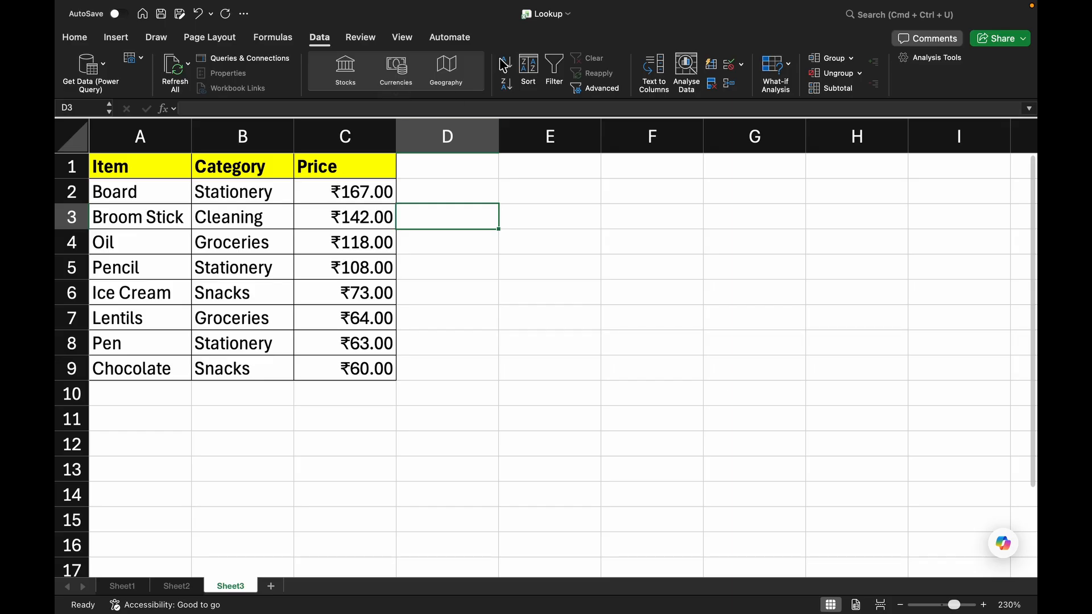
Examine the custom sort's orientation and case-sensitivity options, leaving the Price sort settings as they are
{"action": "left_click", "coordinate": [530, 69]}
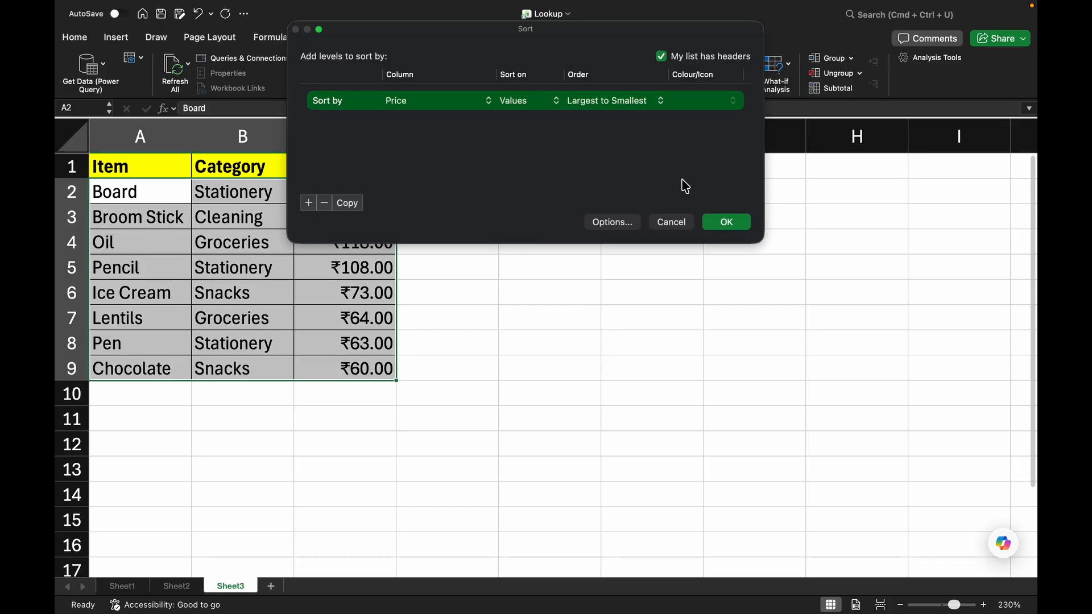
{"action": "left_click", "coordinate": [613, 224]}
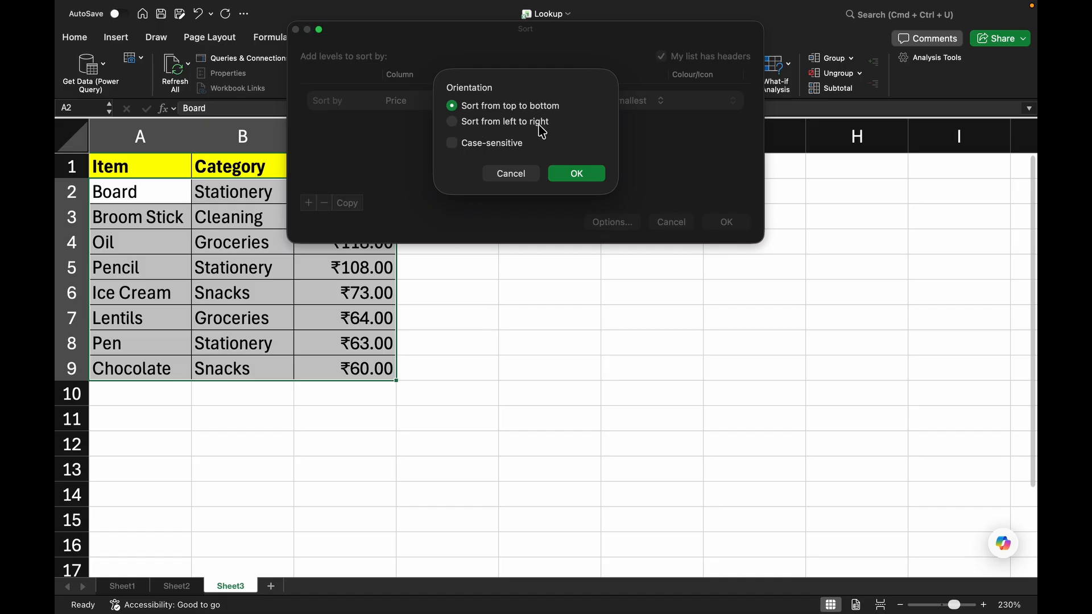
{"action": "left_click", "coordinate": [510, 174]}
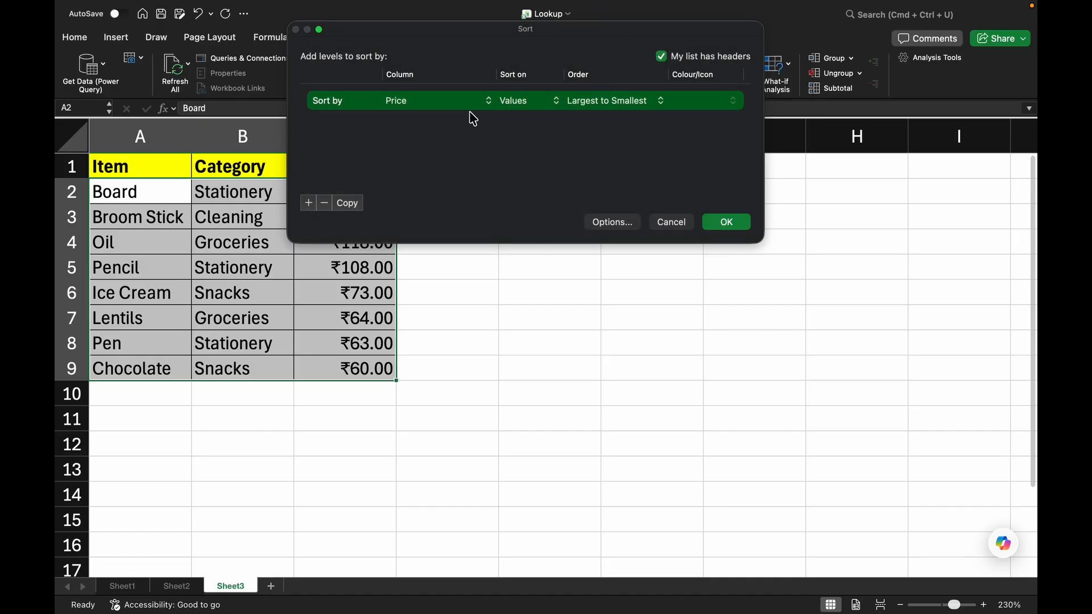
{"action": "key", "text": "Return"}
{"action": "left_click", "coordinate": [446, 216]}
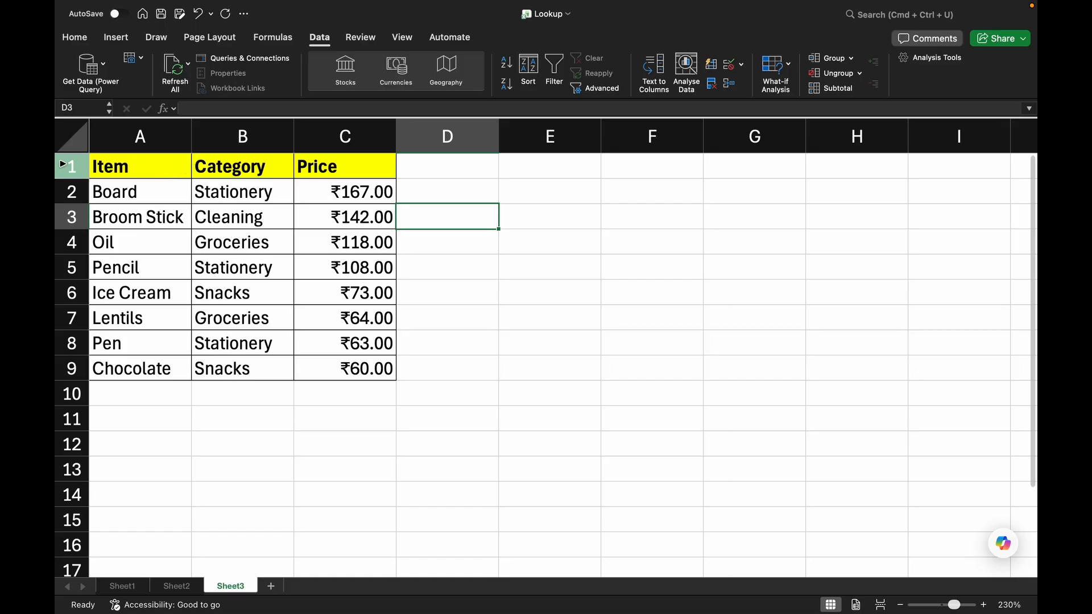
Turn on filtering for header row 1 to show only the Groceries category, and select the prices of the filtered rows
{"action": "left_click", "coordinate": [63, 165]}
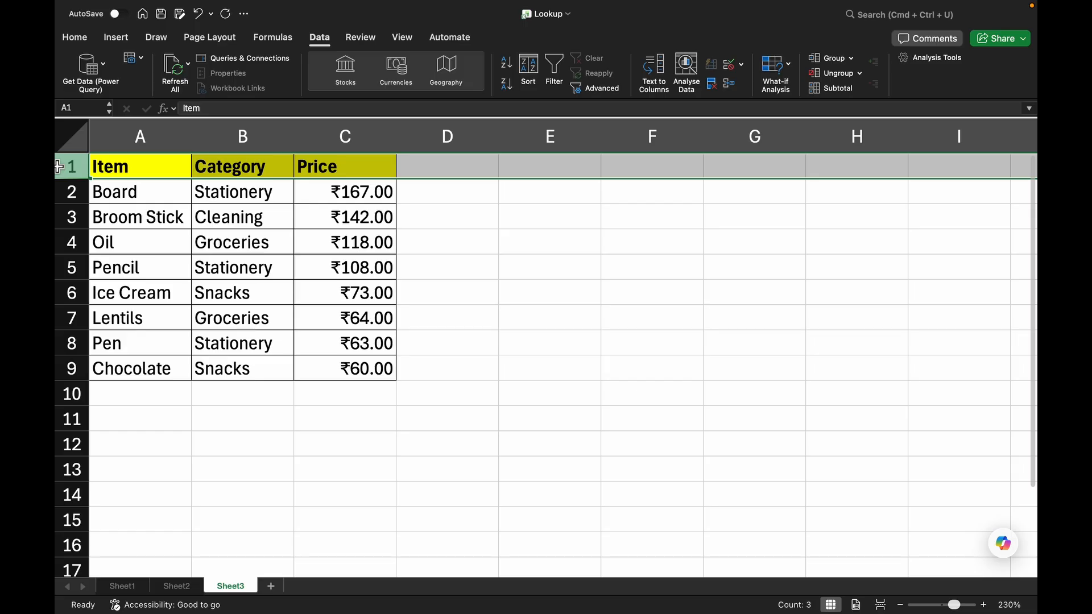
{"action": "left_click", "coordinate": [554, 69]}
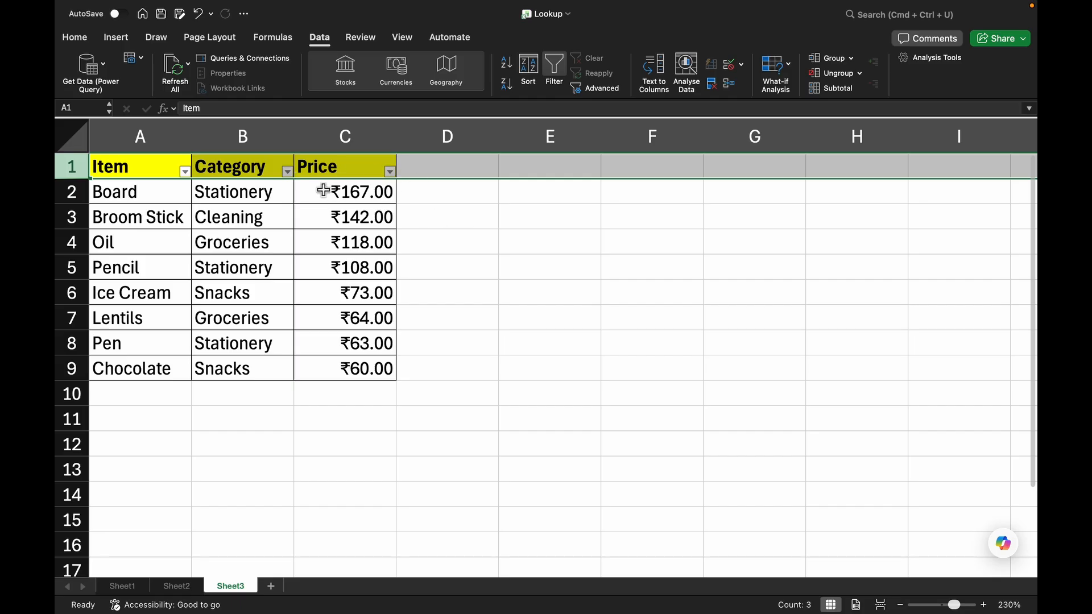
{"action": "left_click", "coordinate": [291, 176]}
{"action": "left_click_drag", "start_coordinate": [395, 189], "coordinate": [537, 189]}
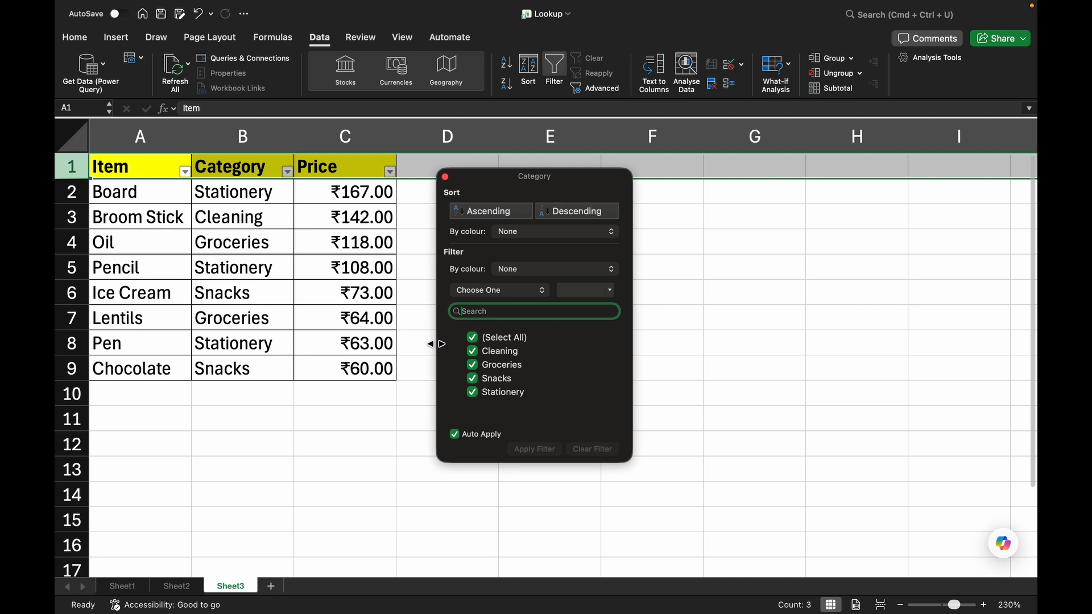
{"action": "left_click", "coordinate": [473, 337]}
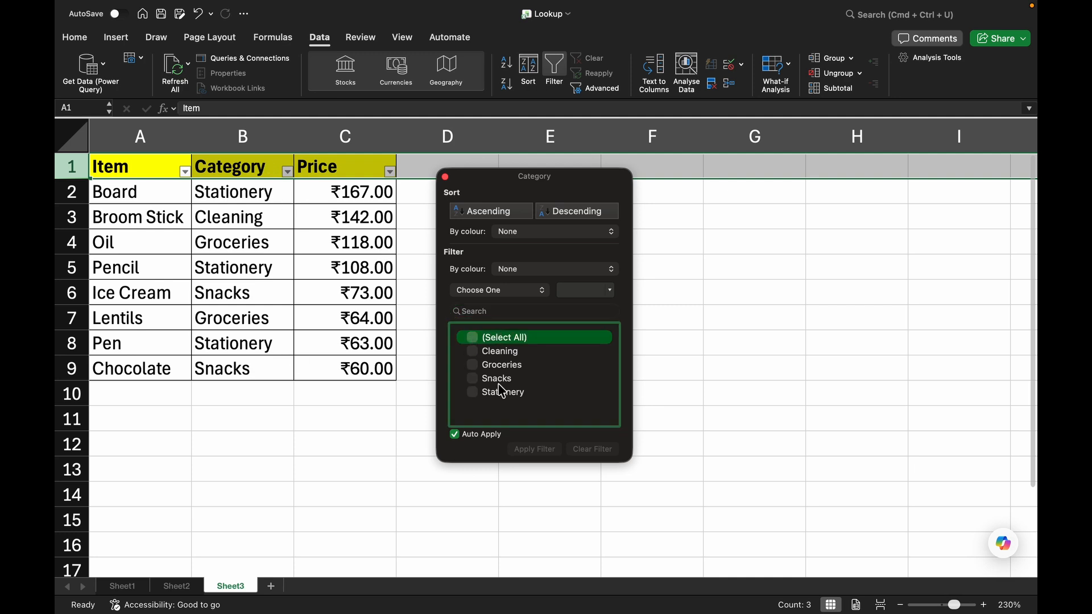
{"action": "left_click", "coordinate": [475, 365]}
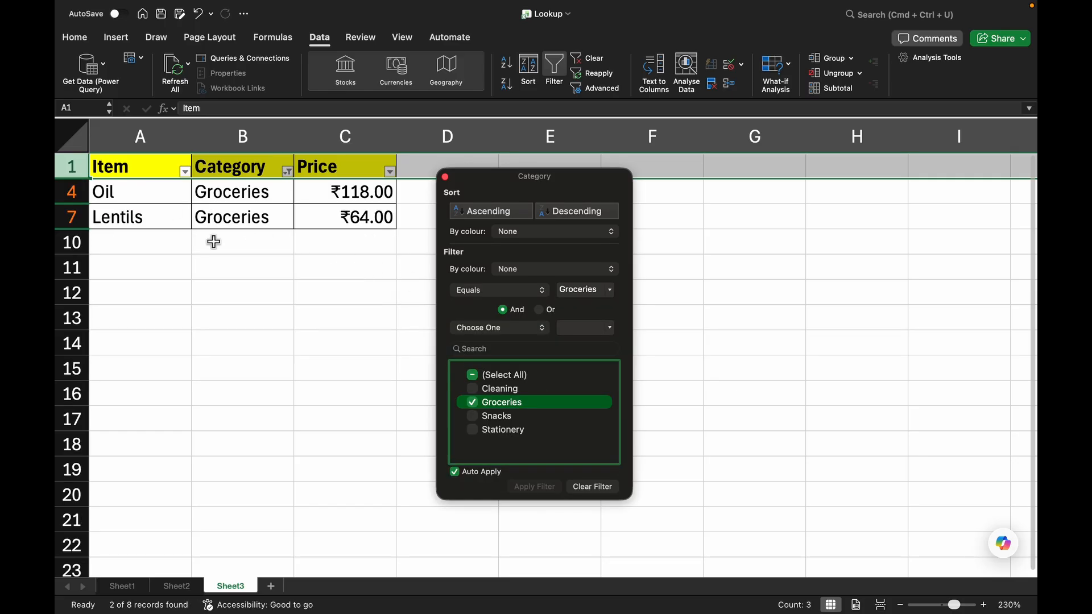
{"action": "left_click", "coordinate": [445, 176]}
{"action": "left_click_drag", "start_coordinate": [352, 193], "coordinate": [353, 215]}
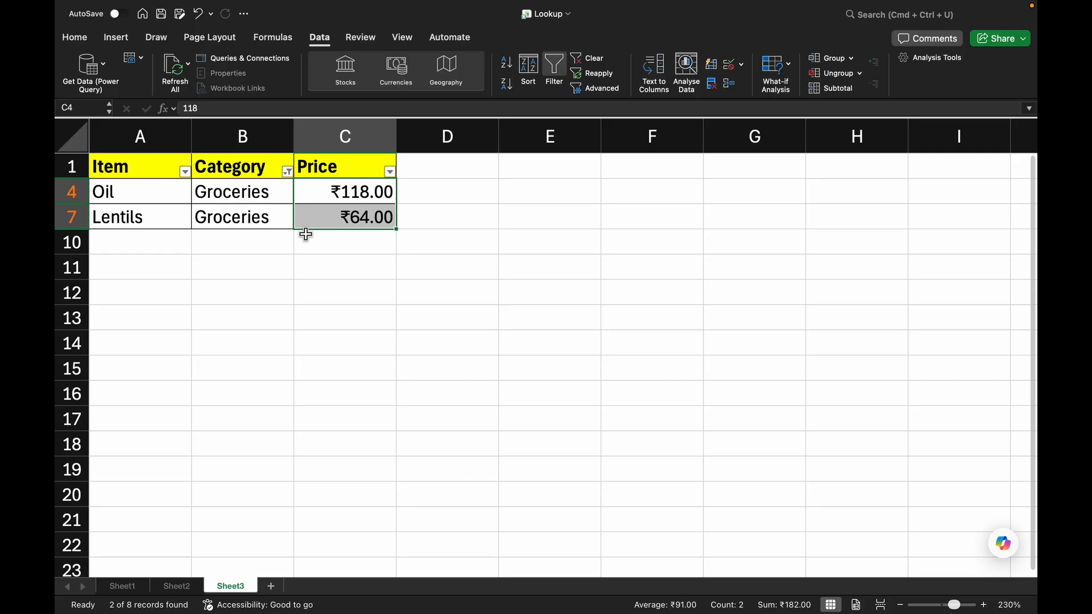
Add Snacks to the Category filter alongside Groceries and select the prices of all filtered rows
{"action": "left_click", "coordinate": [287, 171]}
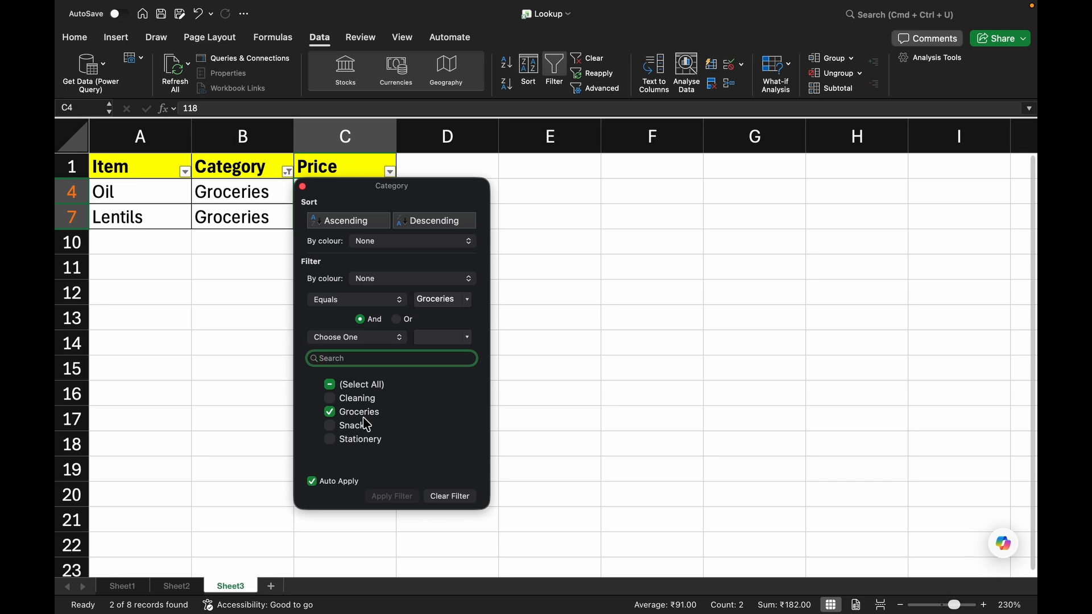
{"action": "left_click", "coordinate": [329, 426]}
{"action": "left_click_drag", "start_coordinate": [398, 194], "coordinate": [628, 230]}
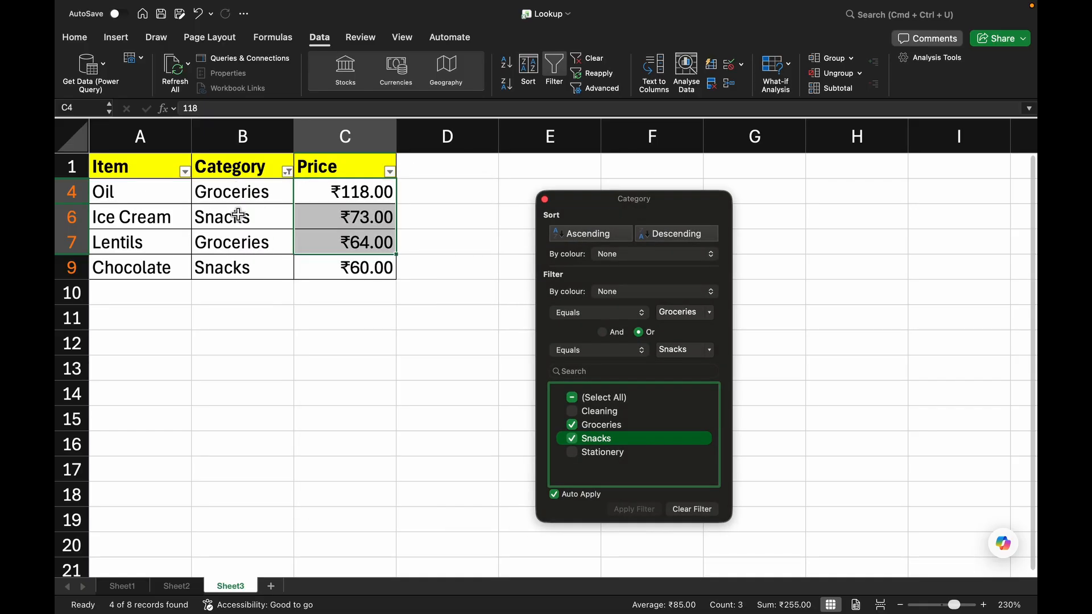
{"action": "left_click", "coordinate": [451, 248]}
{"action": "left_click_drag", "start_coordinate": [364, 193], "coordinate": [366, 266]}
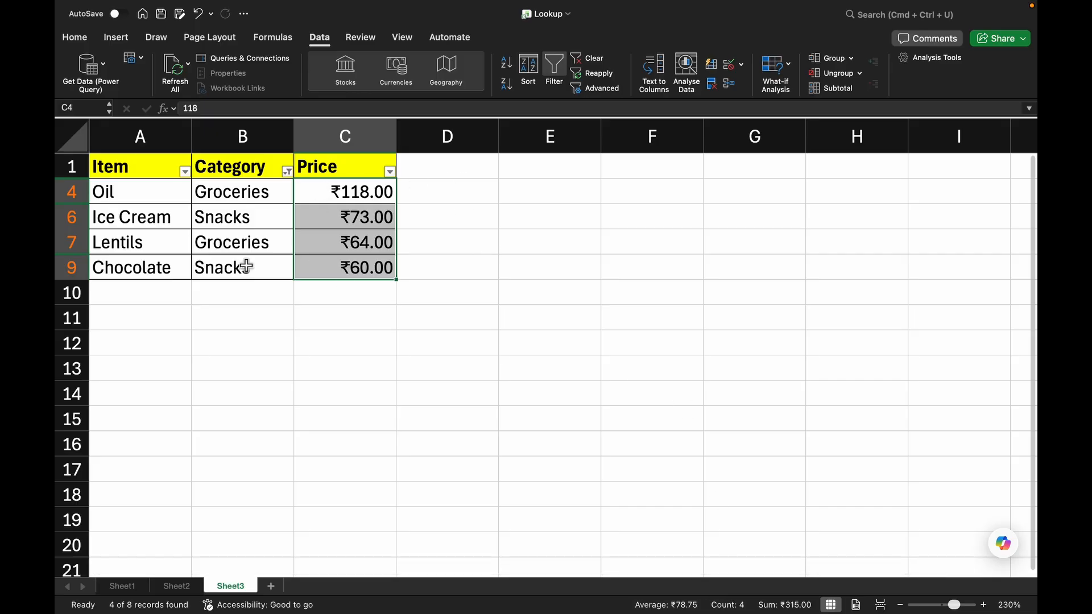
{"action": "left_click", "coordinate": [344, 343]}
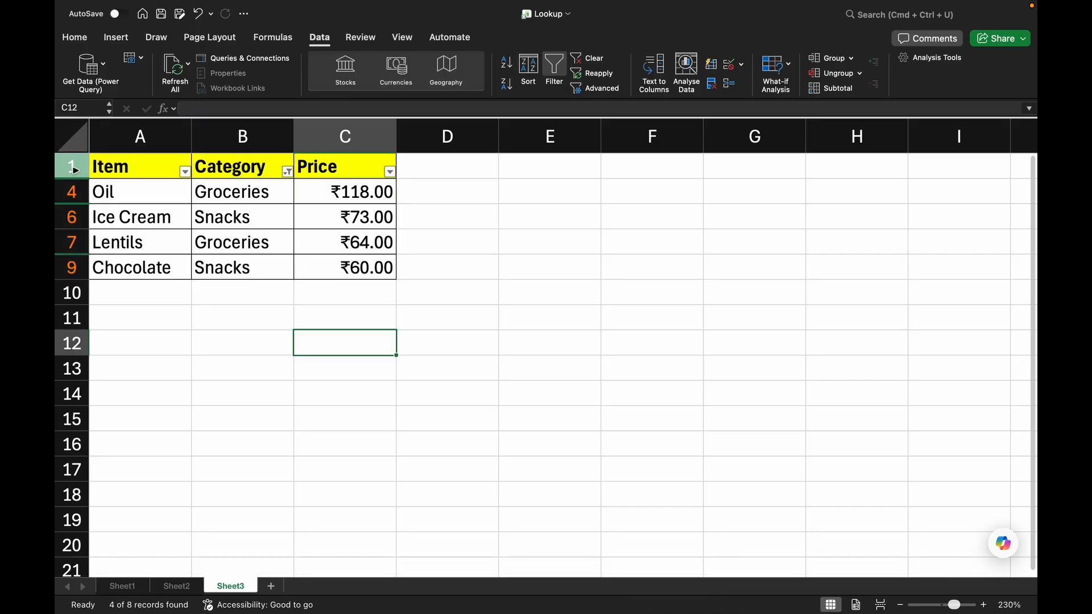
Clear the Category filter while keeping the filter controls on header row 1
{"action": "left_click", "coordinate": [72, 168]}
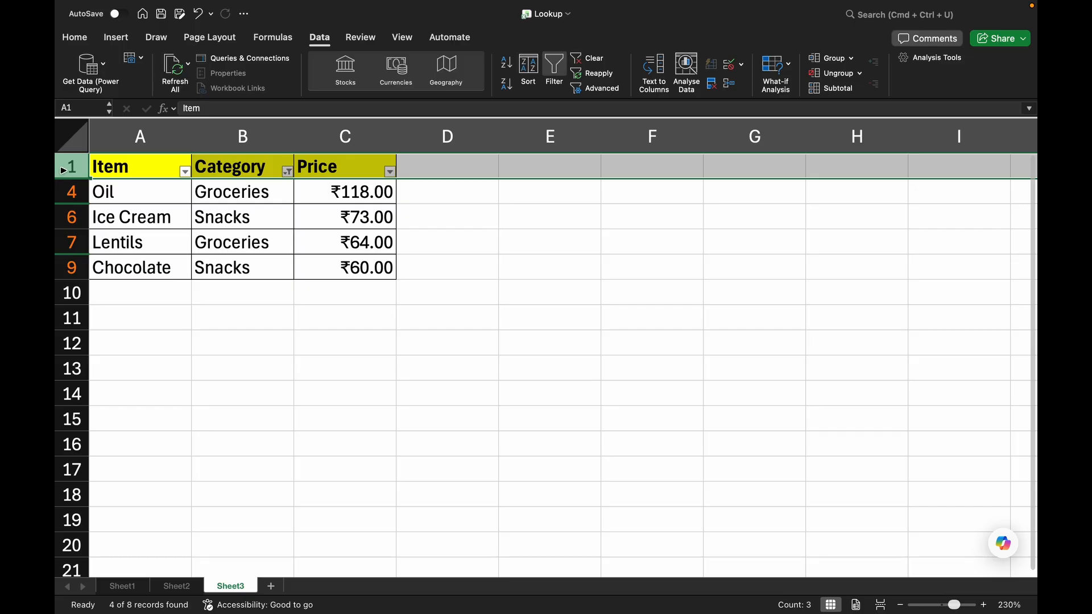
{"action": "left_click", "coordinate": [598, 64]}
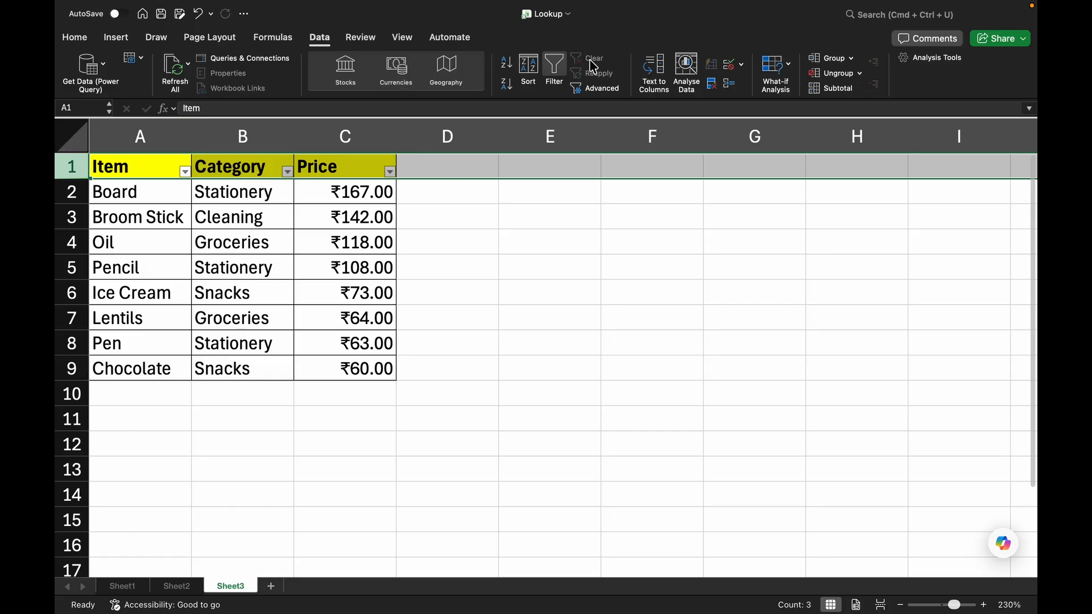
{"action": "left_click", "coordinate": [133, 384]}
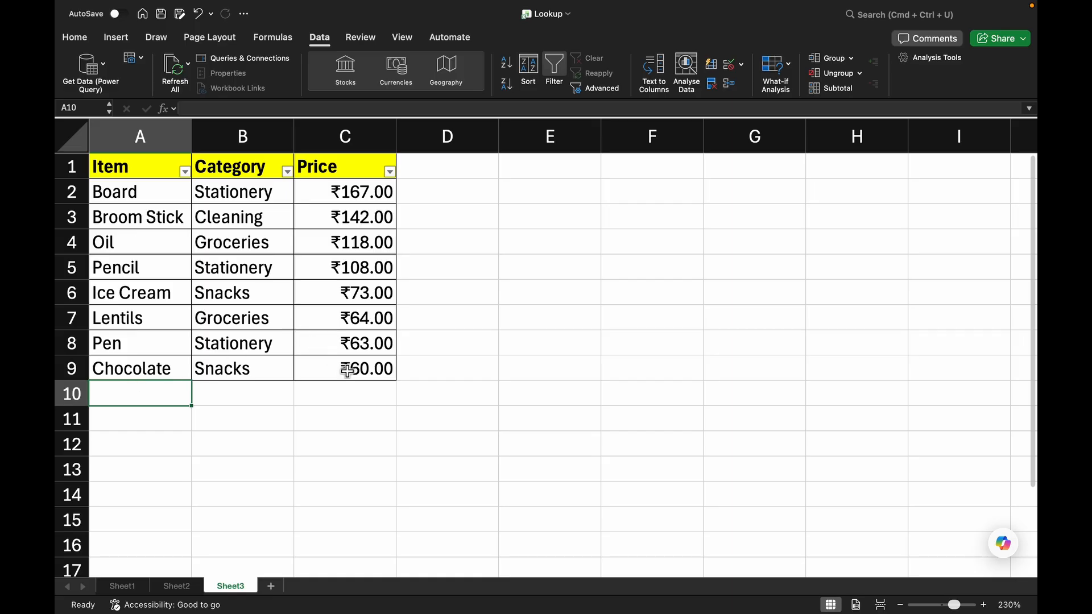
Duplicate the Lentils row from row 7 into empty row 10
{"action": "left_click", "coordinate": [61, 318]}
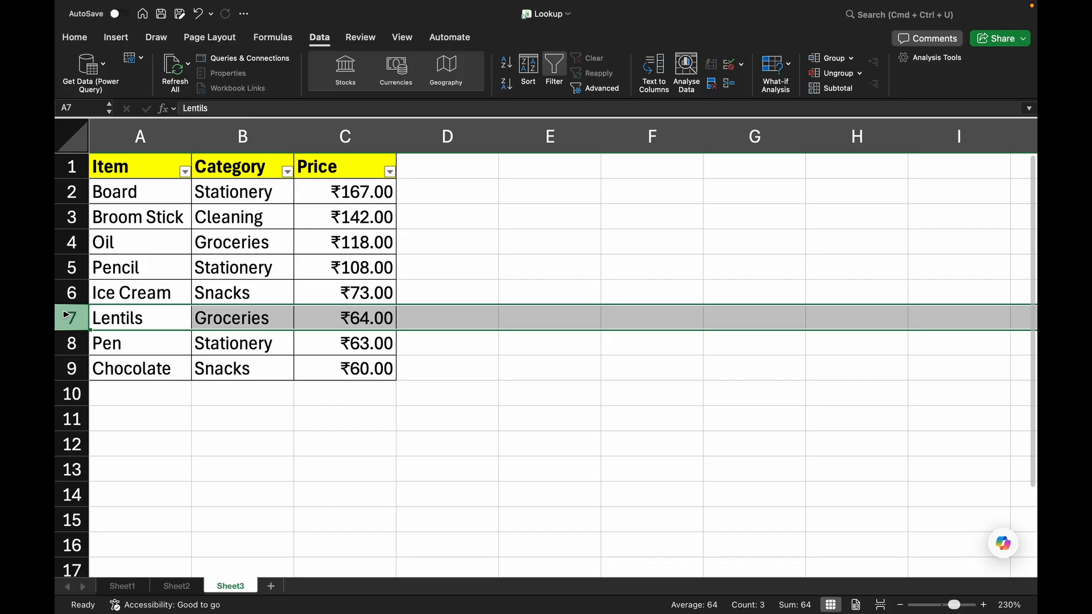
{"action": "key", "text": "ctrl+c"}
{"action": "left_click", "coordinate": [69, 393]}
{"action": "key", "text": "ctrl+v"}
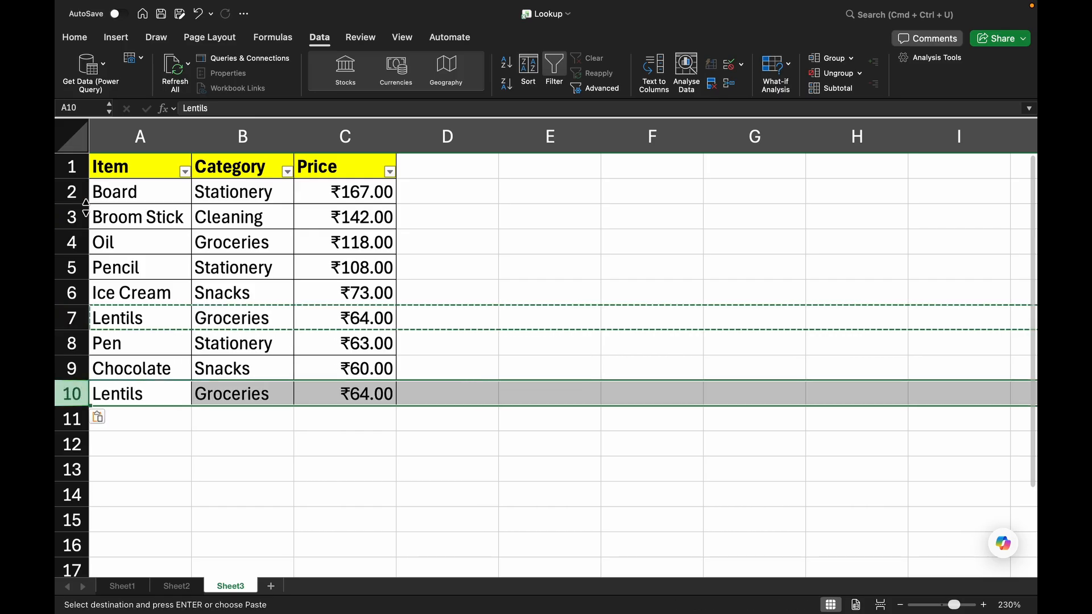
{"action": "left_click", "coordinate": [74, 242]}
{"action": "left_click", "coordinate": [74, 217]}
{"action": "key", "text": "ctrl+v"}
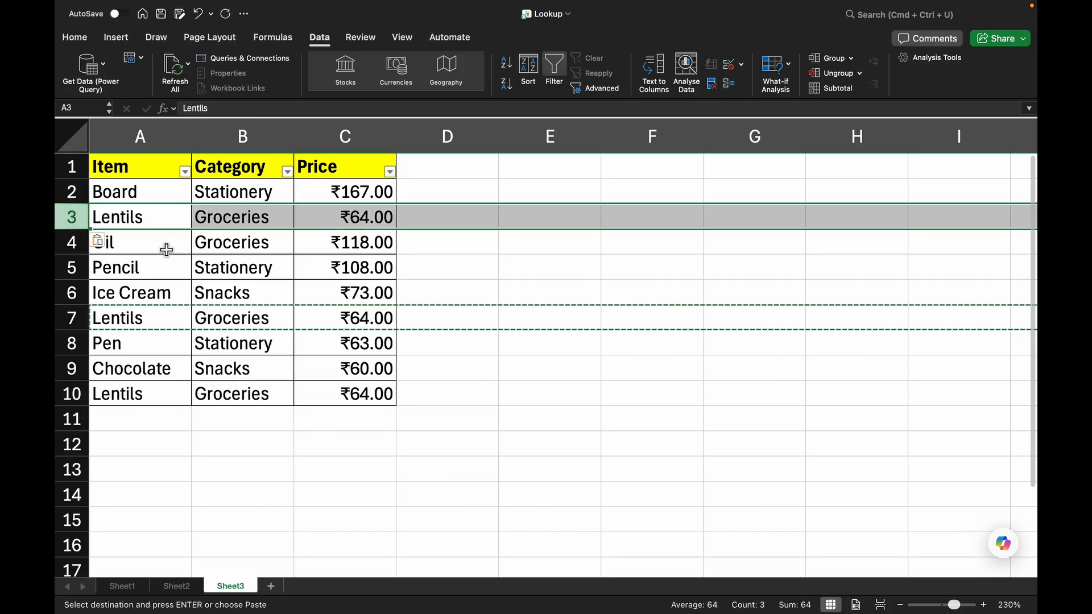
{"action": "key", "text": "ctrl+z"}
Copy the Broom Stick row into row 11 and the Board row into row 12, ending copy mode
{"action": "key", "text": "ctrl+c"}
{"action": "left_click", "coordinate": [85, 410]}
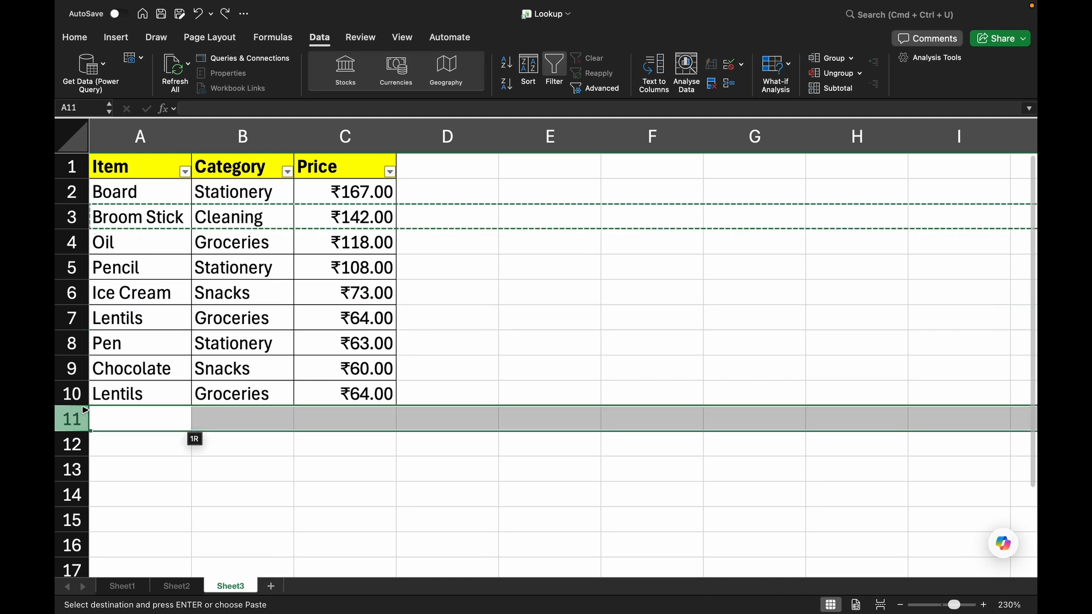
{"action": "key", "text": "ctrl+v"}
{"action": "left_click", "coordinate": [66, 198]}
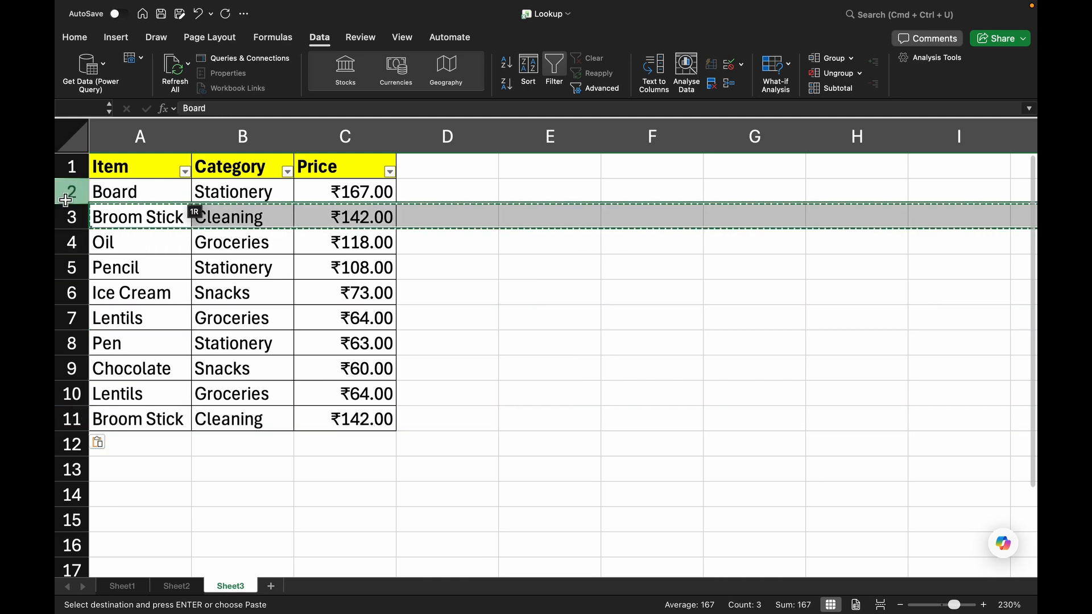
{"action": "key", "text": "ctrl+c"}
{"action": "left_click", "coordinate": [67, 444]}
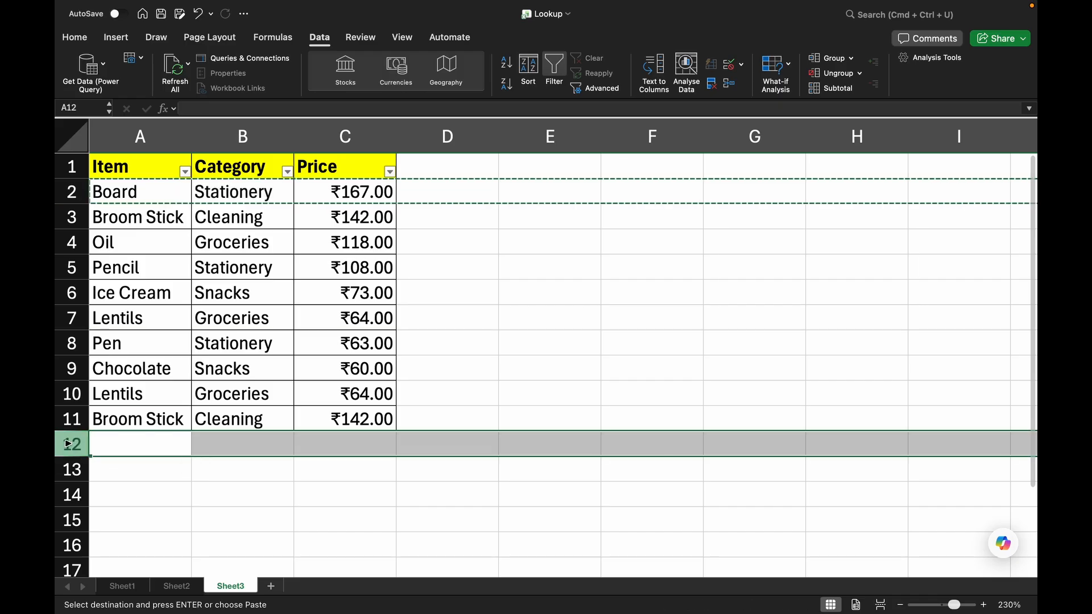
{"action": "key", "text": "ctrl+v"}
{"action": "left_click", "coordinate": [471, 336]}
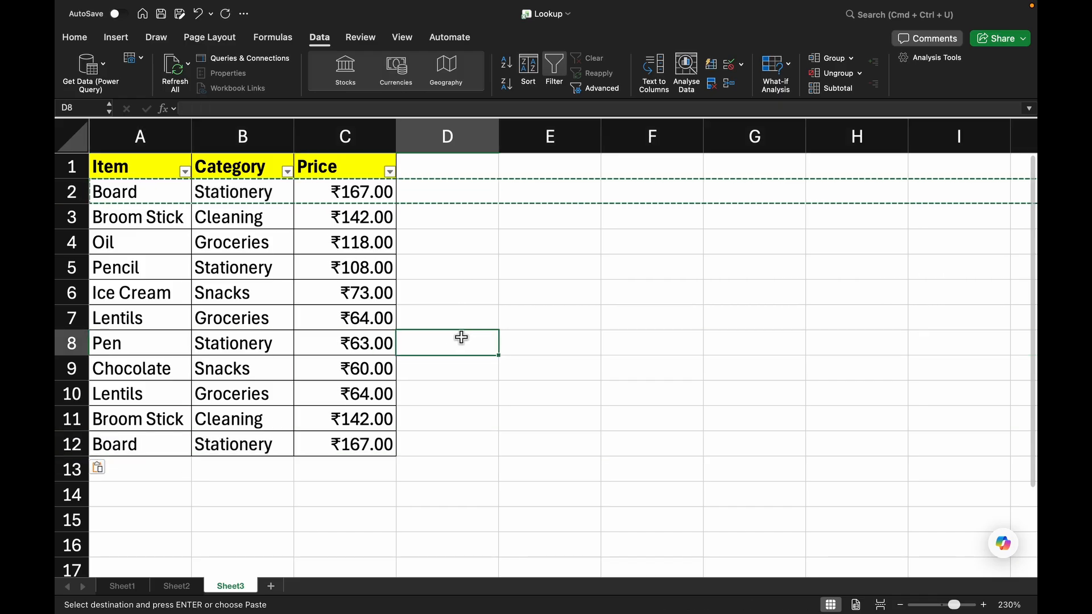
{"action": "key", "text": "Escape"}
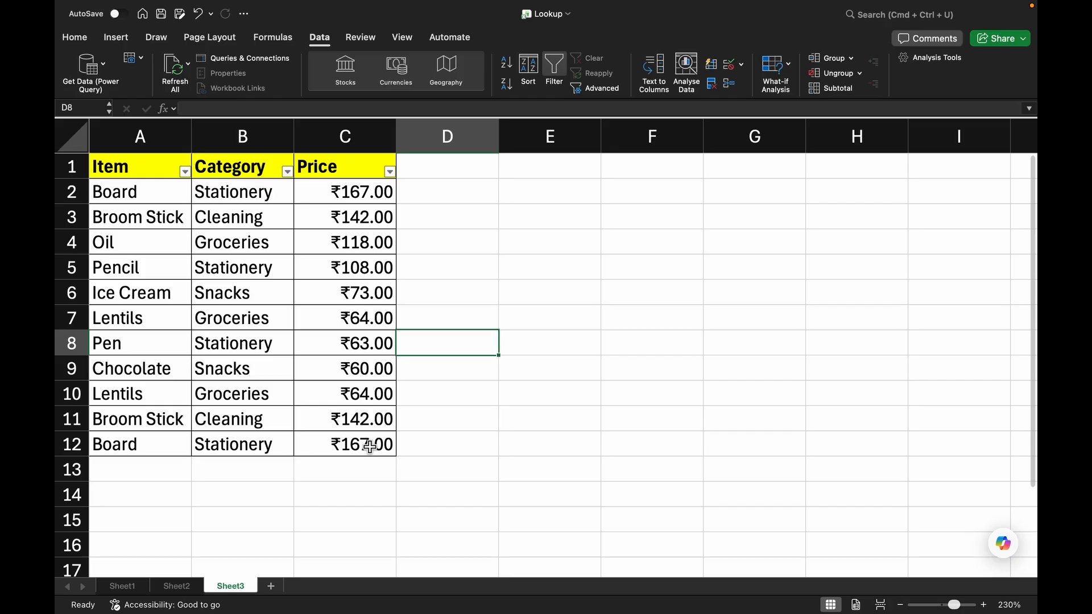
Remove duplicate rows from A1:C12, with headers, comparing the Item, Category and Price columns
{"action": "left_click_drag", "start_coordinate": [370, 446], "coordinate": [92, 166]}
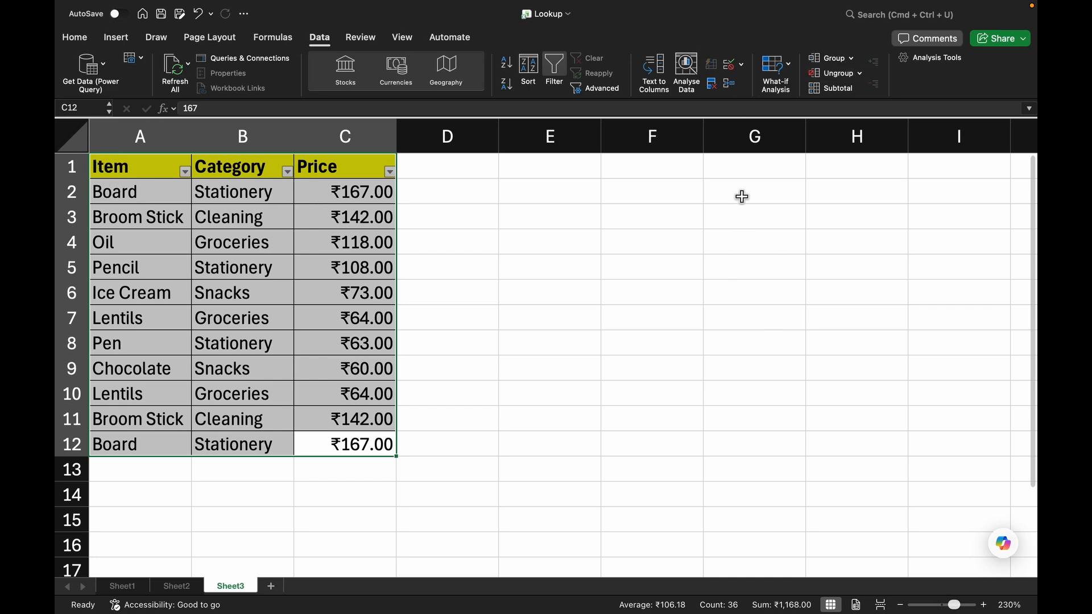
{"action": "left_click", "coordinate": [716, 89]}
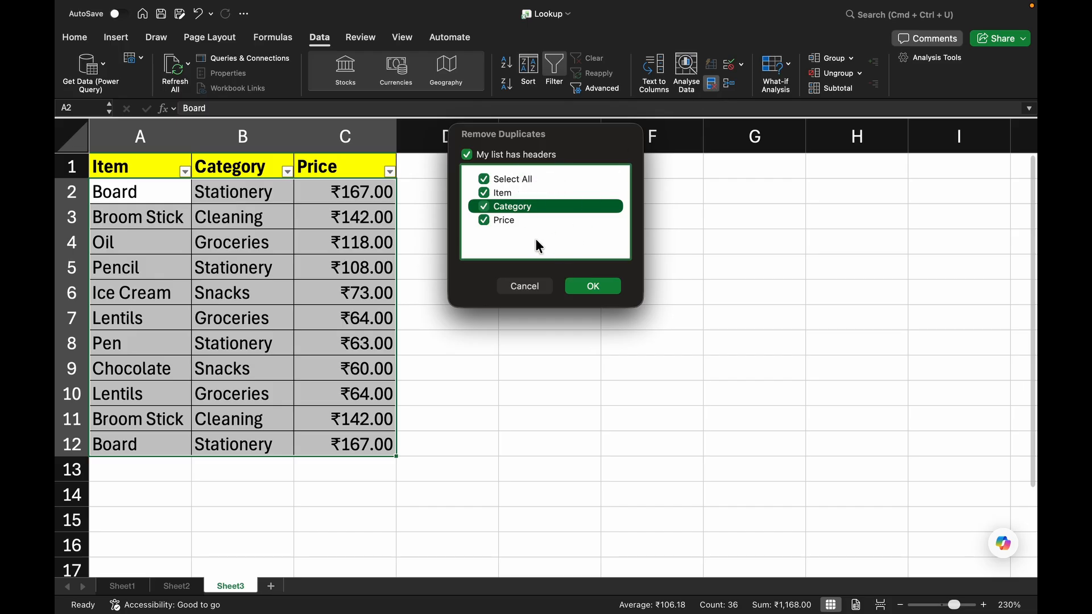
{"action": "left_click", "coordinate": [571, 287]}
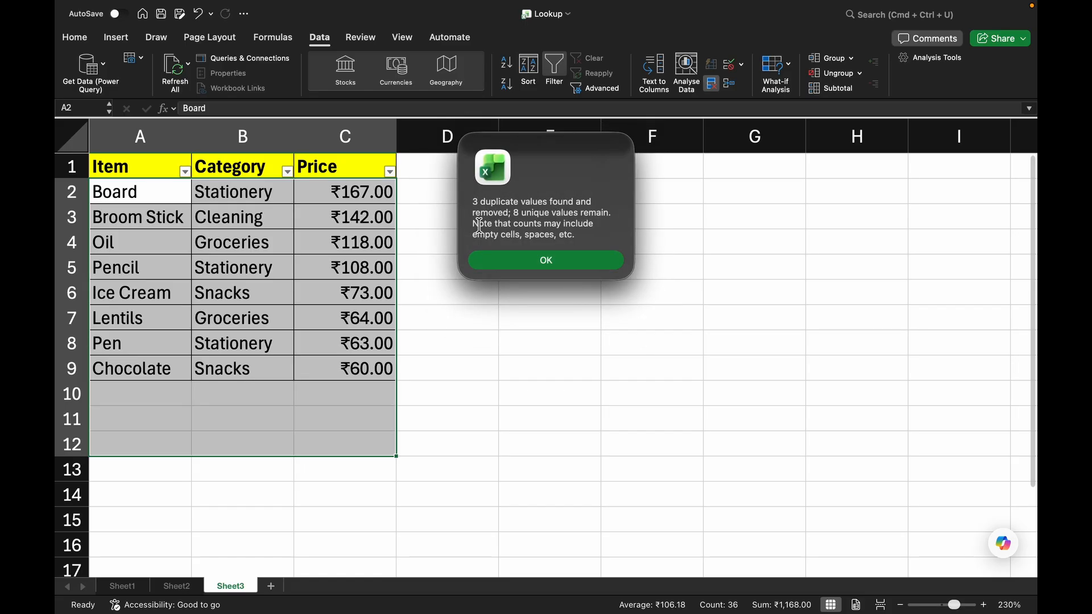
{"action": "left_click", "coordinate": [571, 265]}
{"action": "left_click", "coordinate": [542, 330]}
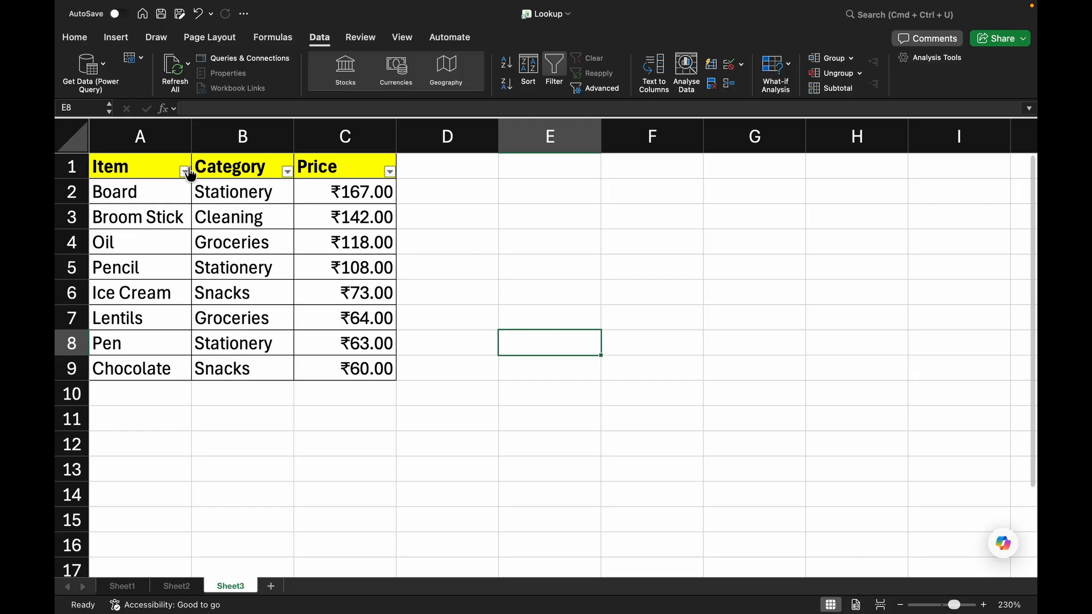
Try removing duplicates from the Category column alone, continuing with the current selection, and undo the removal
{"action": "left_click", "coordinate": [231, 130]}
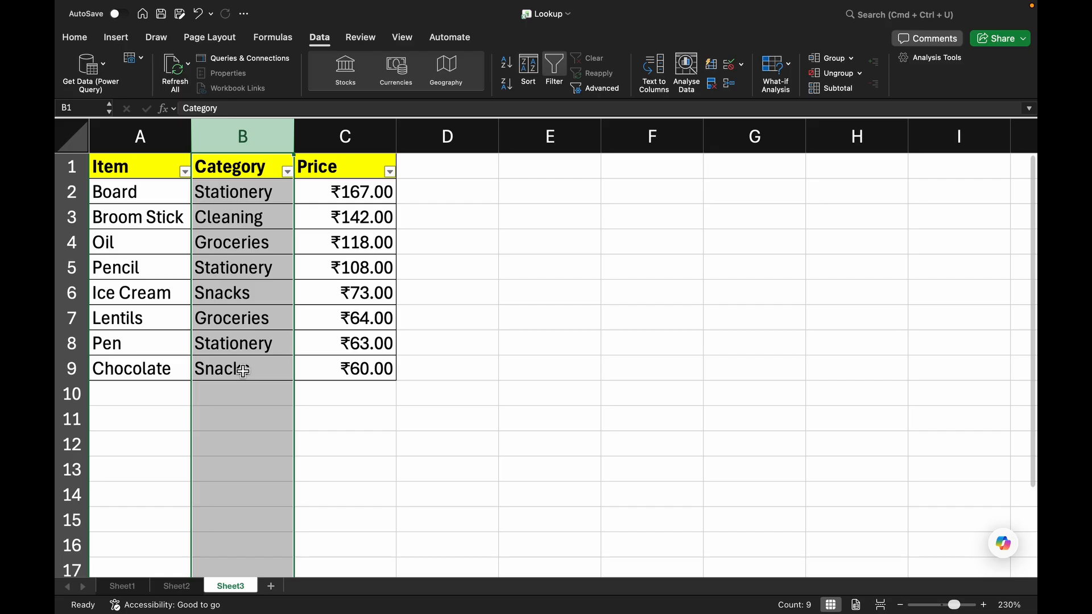
{"action": "left_click", "coordinate": [711, 83]}
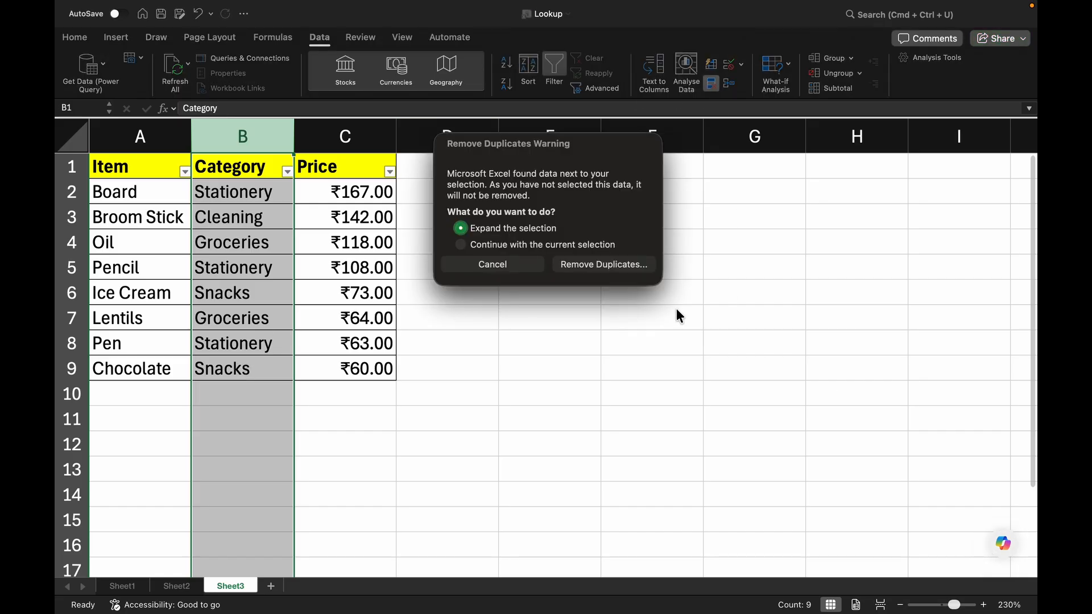
{"action": "left_click", "coordinate": [492, 246]}
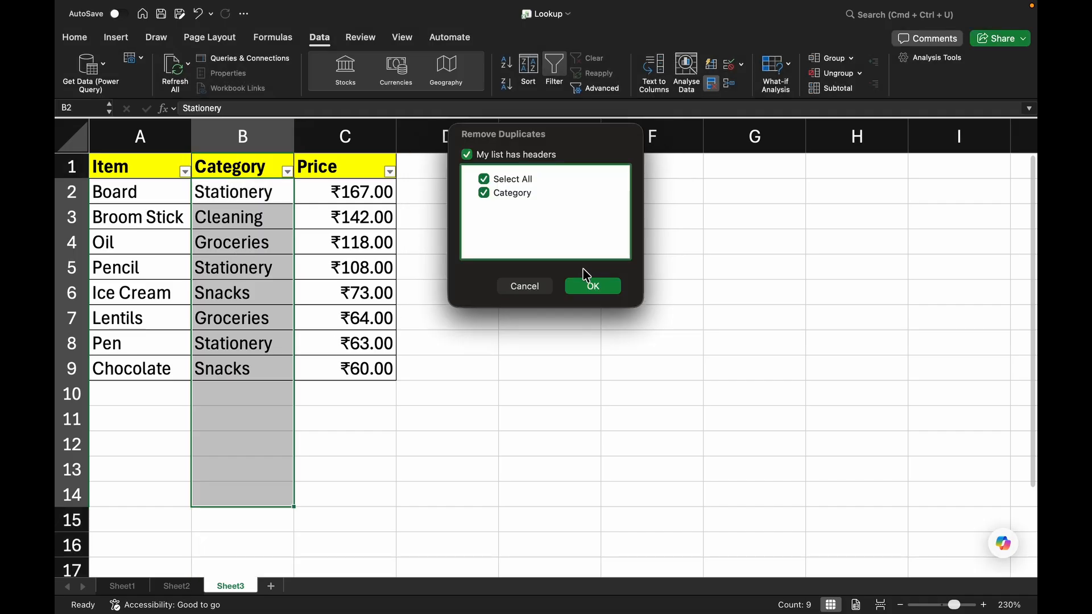
{"action": "left_click", "coordinate": [589, 289]}
{"action": "key", "text": "Return"}
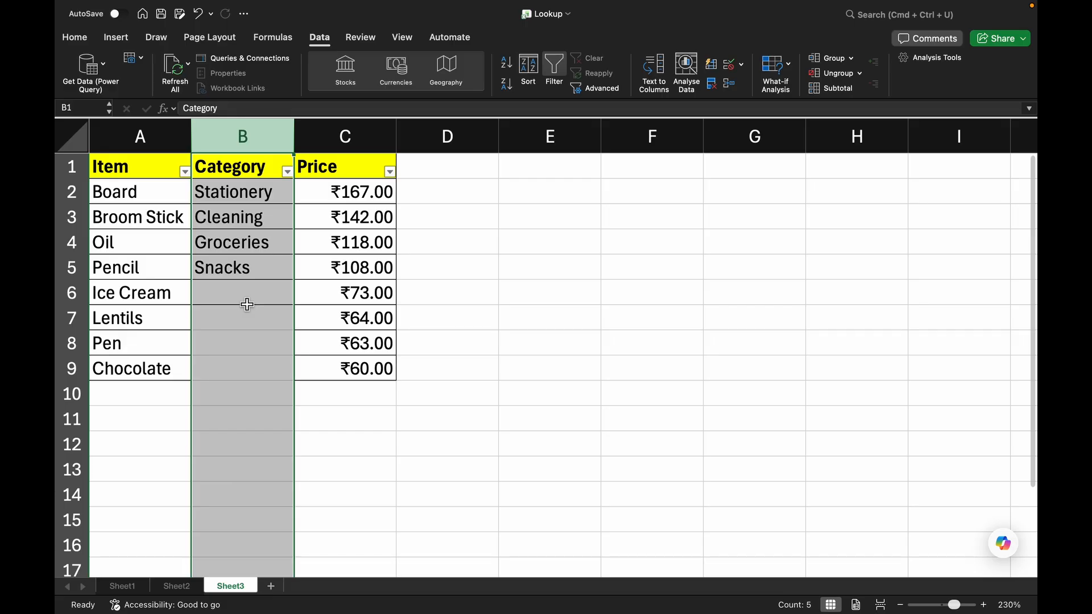
{"action": "key", "text": "super+z"}
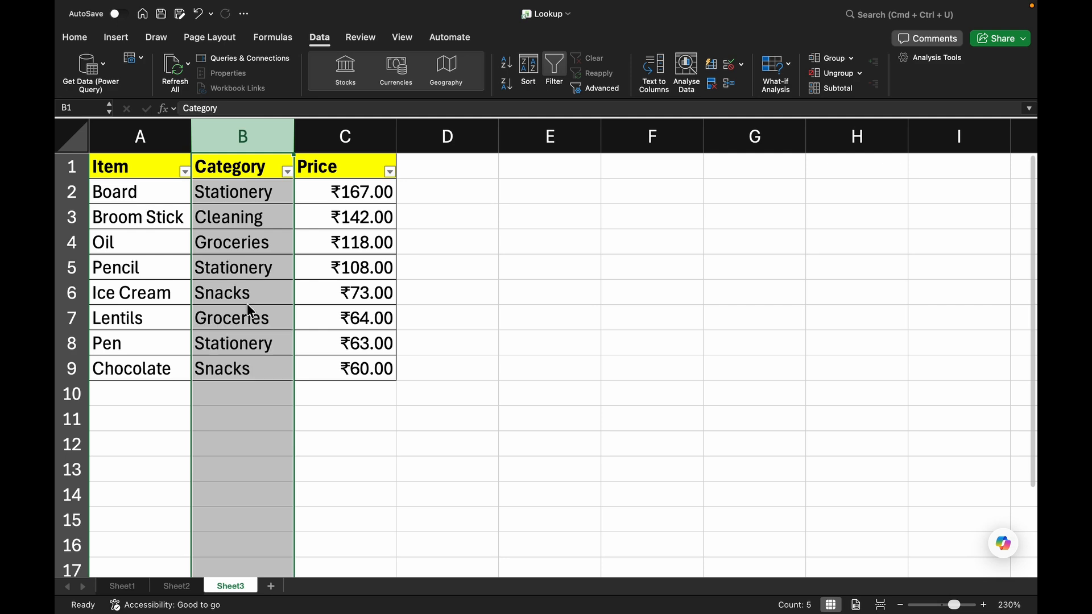
{"action": "left_click", "coordinate": [389, 430]}
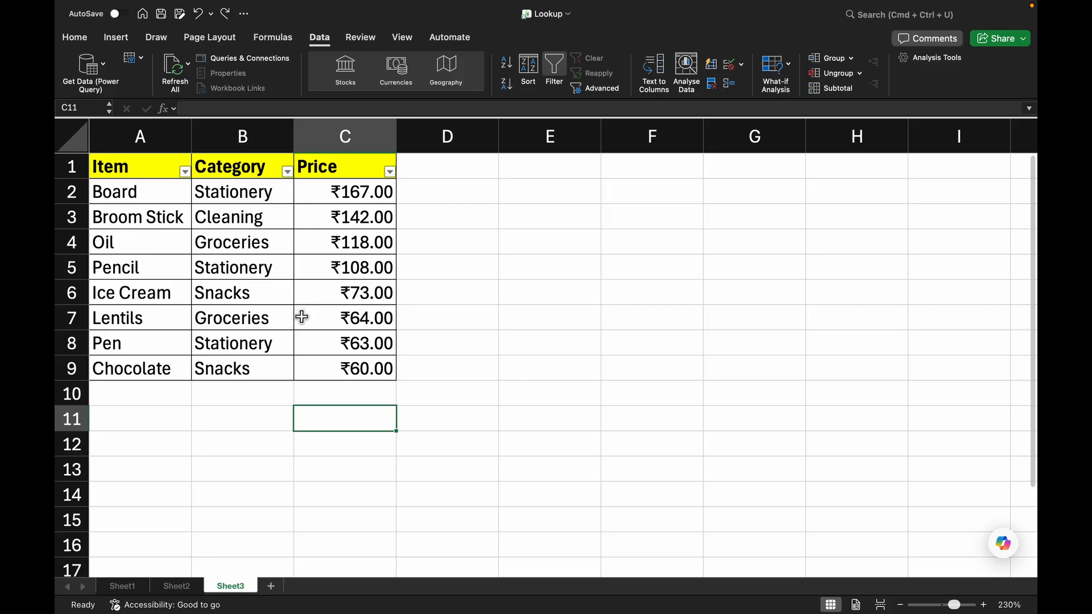
Select the whole item, category and price table and find the entry "Lentils" in it
{"action": "left_click", "coordinate": [80, 38]}
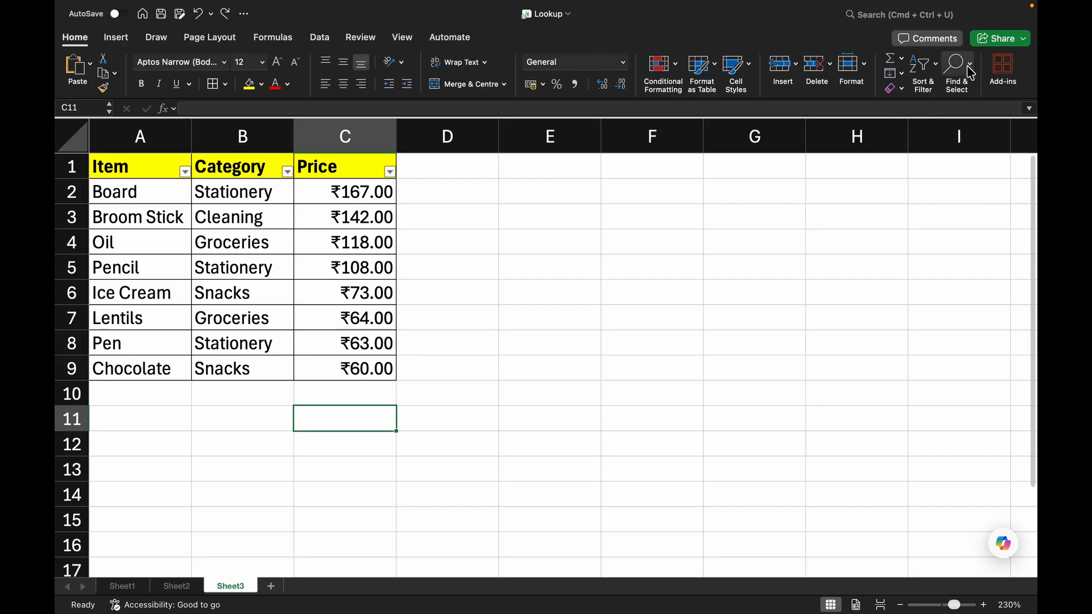
{"action": "left_click", "coordinate": [234, 288]}
{"action": "key", "text": "super+a"}
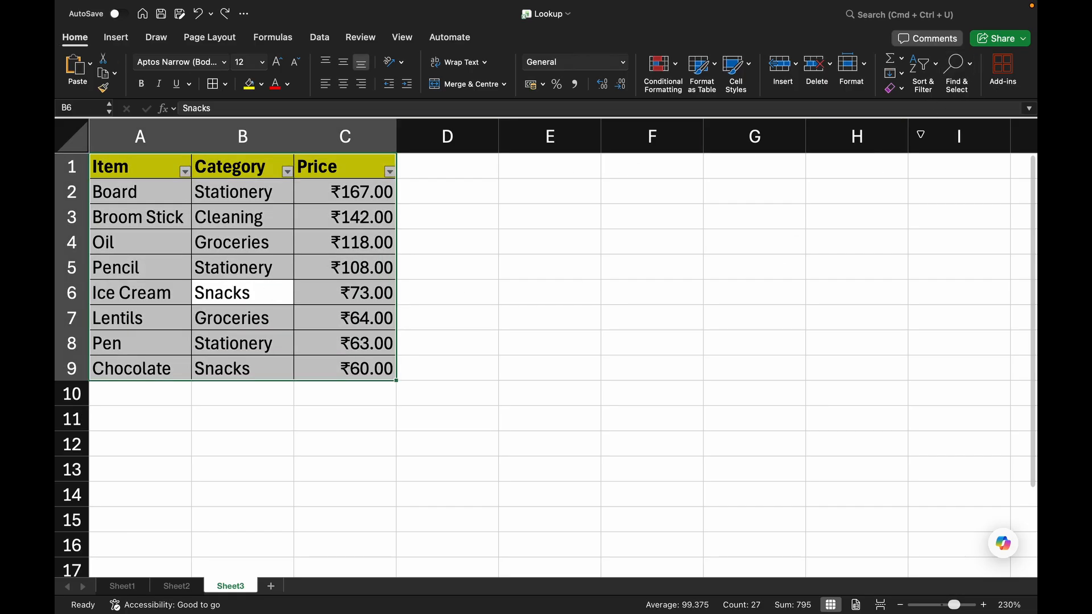
{"action": "left_click", "coordinate": [973, 66]}
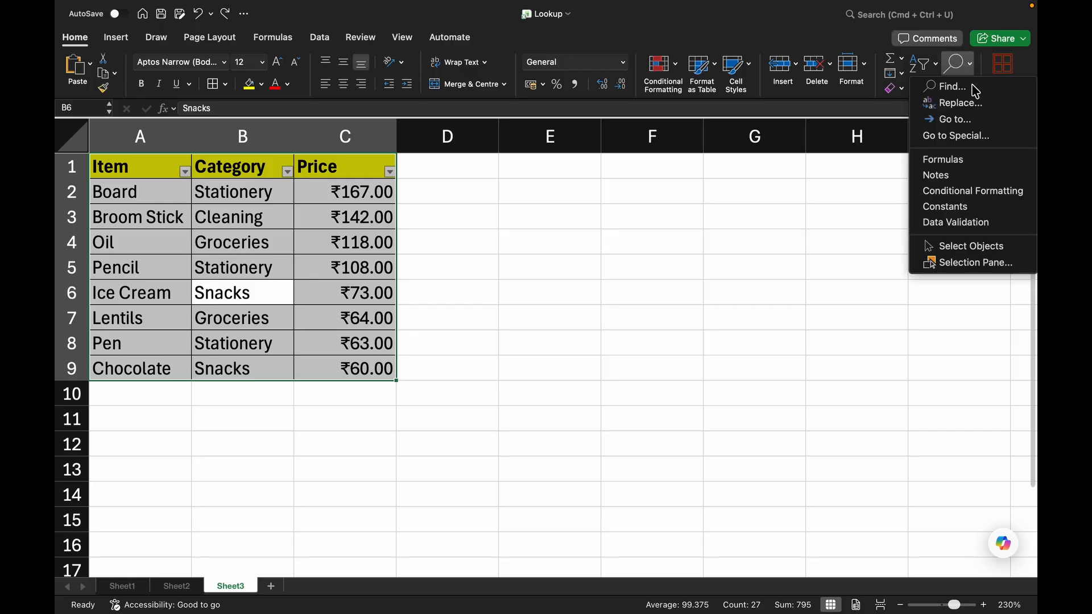
{"action": "left_click", "coordinate": [976, 89]}
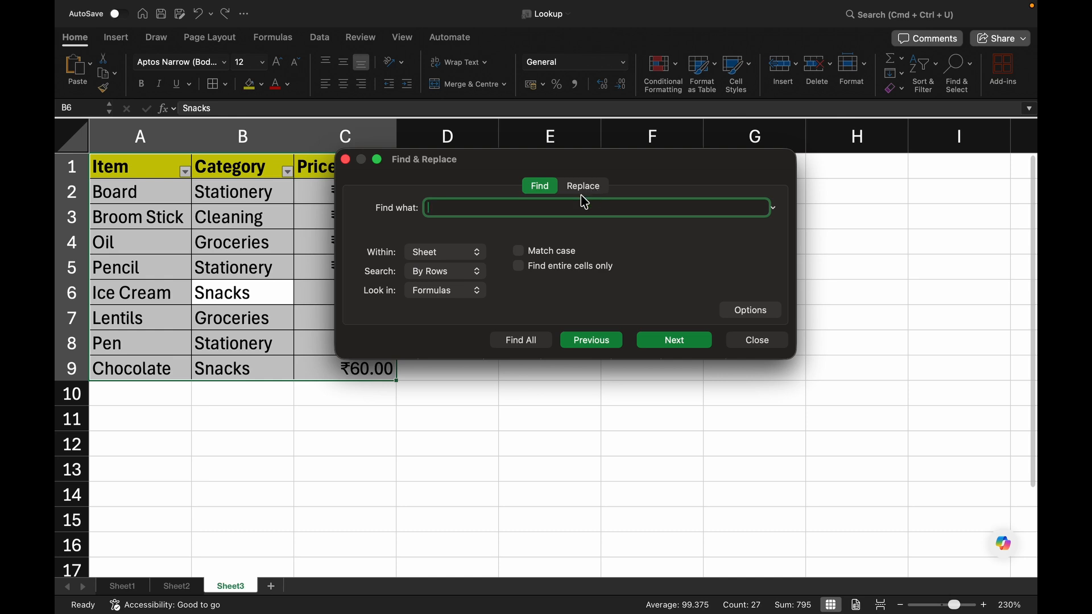
{"action": "left_click_drag", "start_coordinate": [514, 175], "coordinate": [654, 260]}
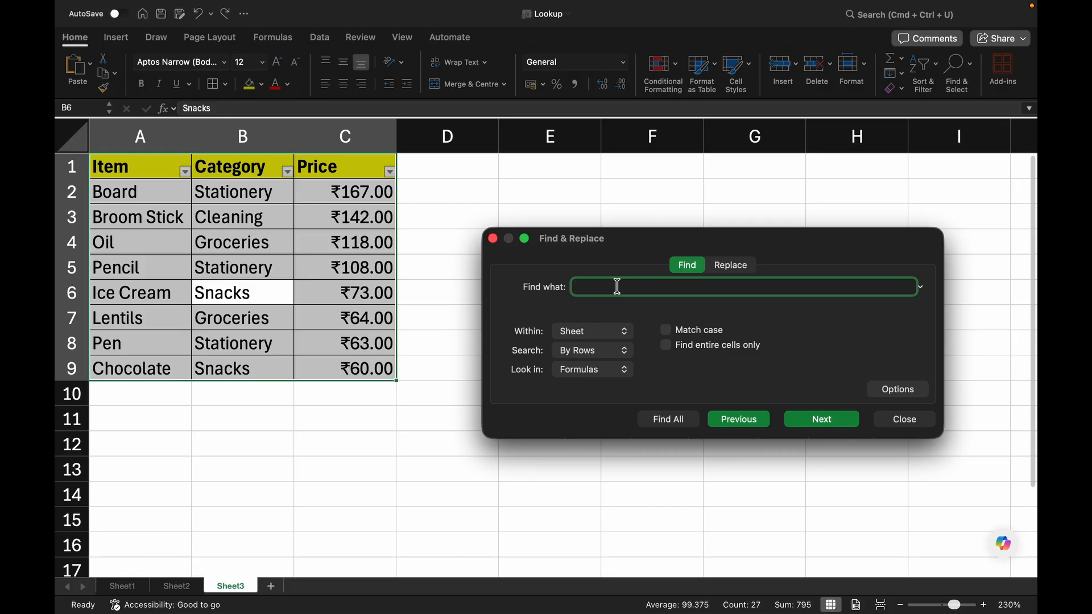
{"action": "type", "text": "Lentils"}
{"action": "left_click", "coordinate": [845, 419]}
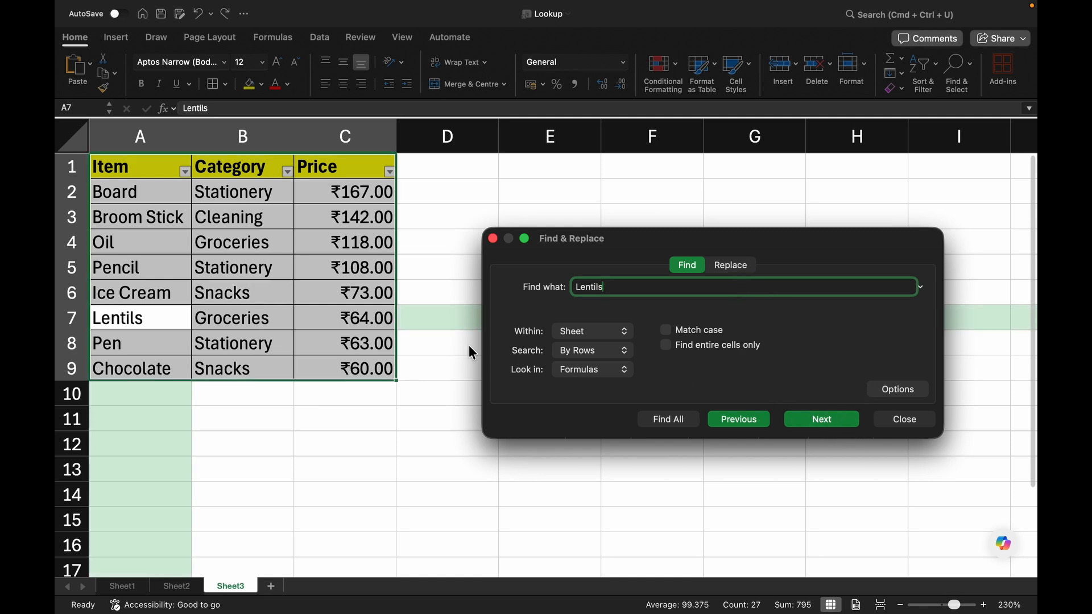
{"action": "scroll", "coordinate": [120, 336], "scroll_direction": "down", "scroll_amount": 5}
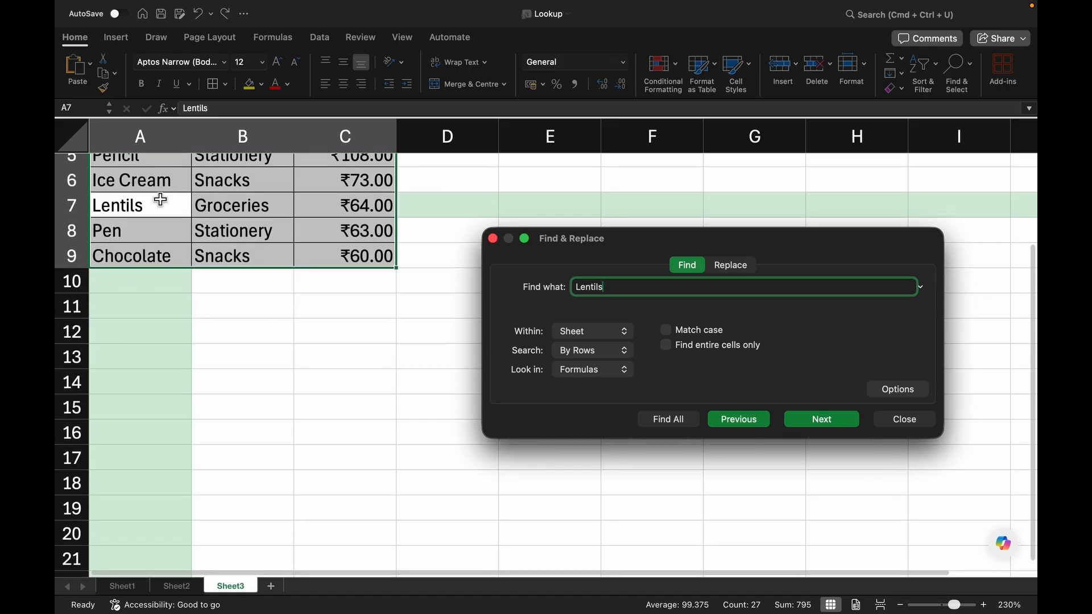
{"action": "scroll", "coordinate": [353, 393], "scroll_direction": "up", "scroll_amount": 5}
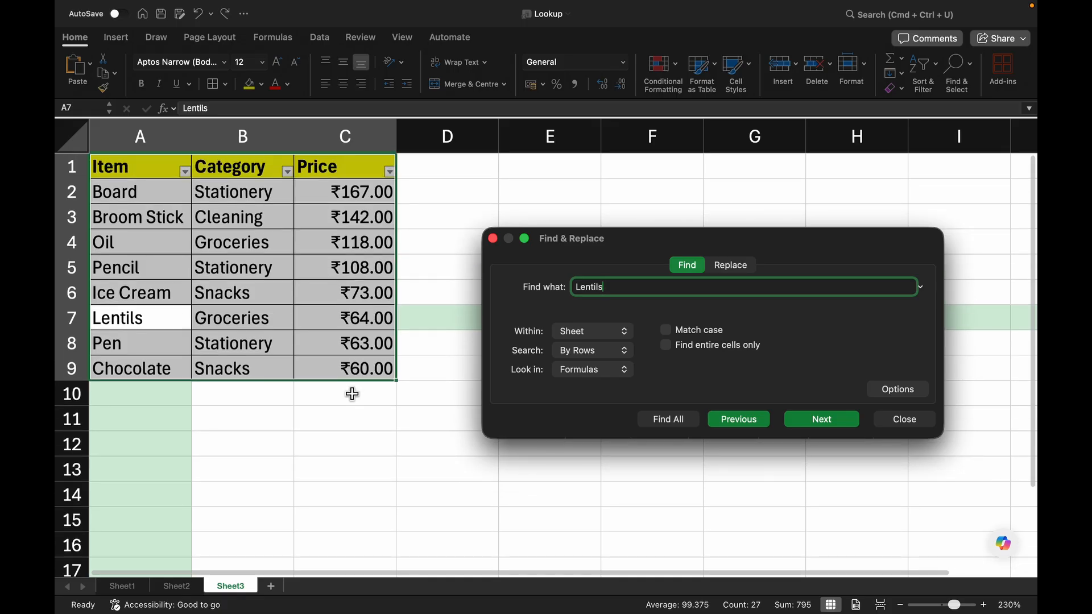
Search the table for "Snacks" instead and step through the matching cells
{"action": "double_click", "coordinate": [590, 287]}
{"action": "key", "text": "BackSpace"}
{"action": "type", "text": "Snacks"}
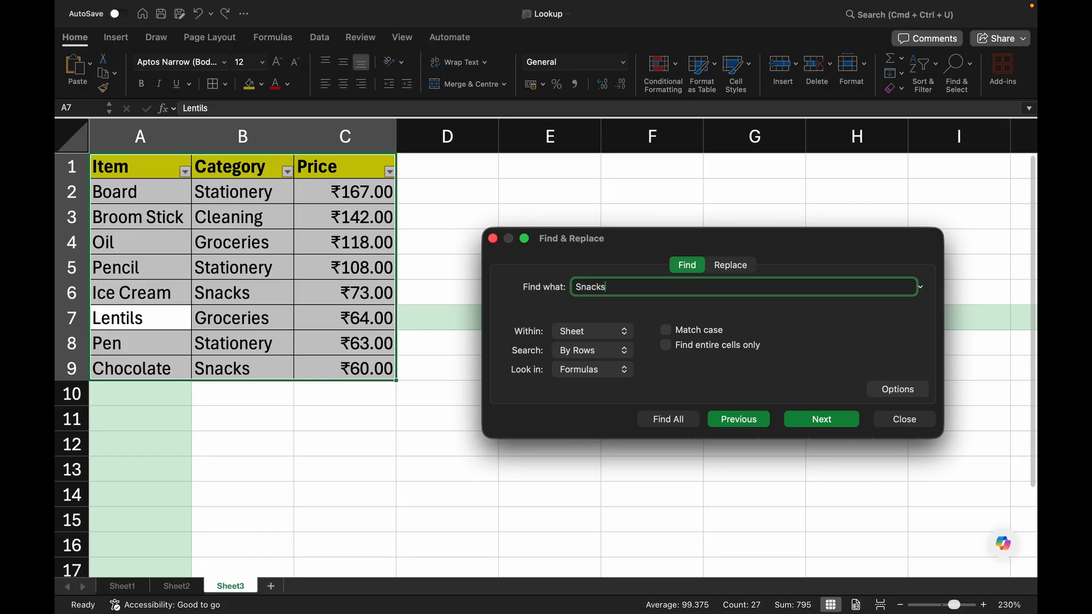
{"action": "left_click", "coordinate": [832, 431]}
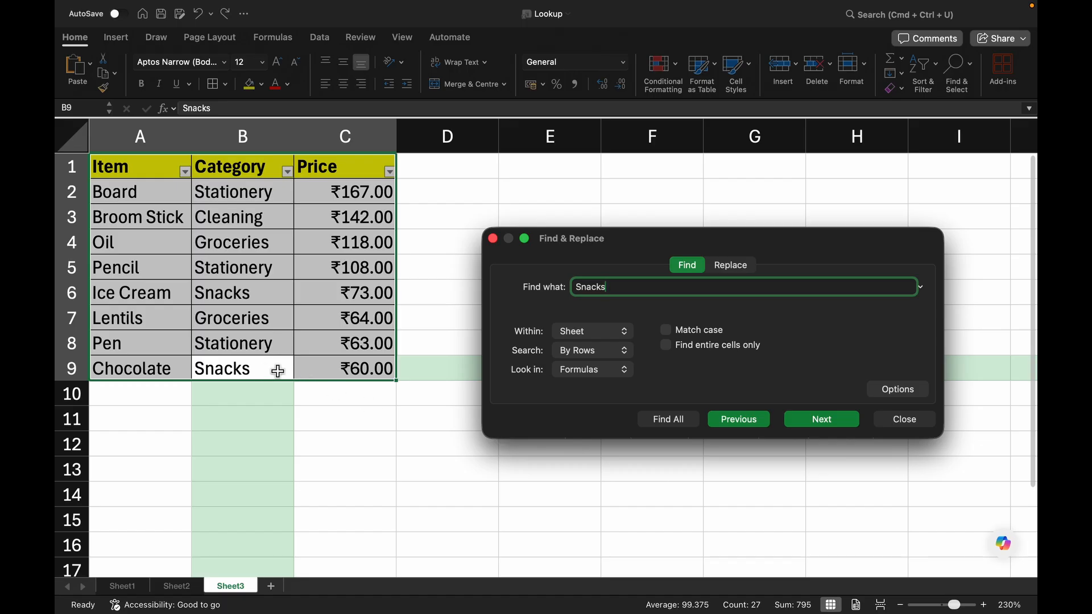
{"action": "left_click", "coordinate": [821, 420]}
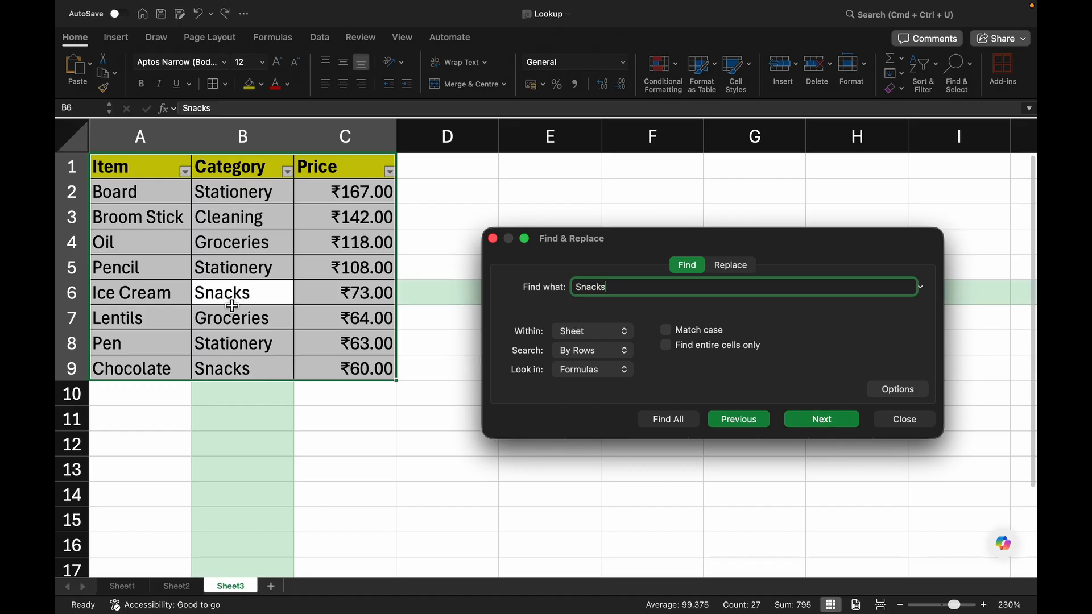
{"action": "left_click", "coordinate": [818, 423]}
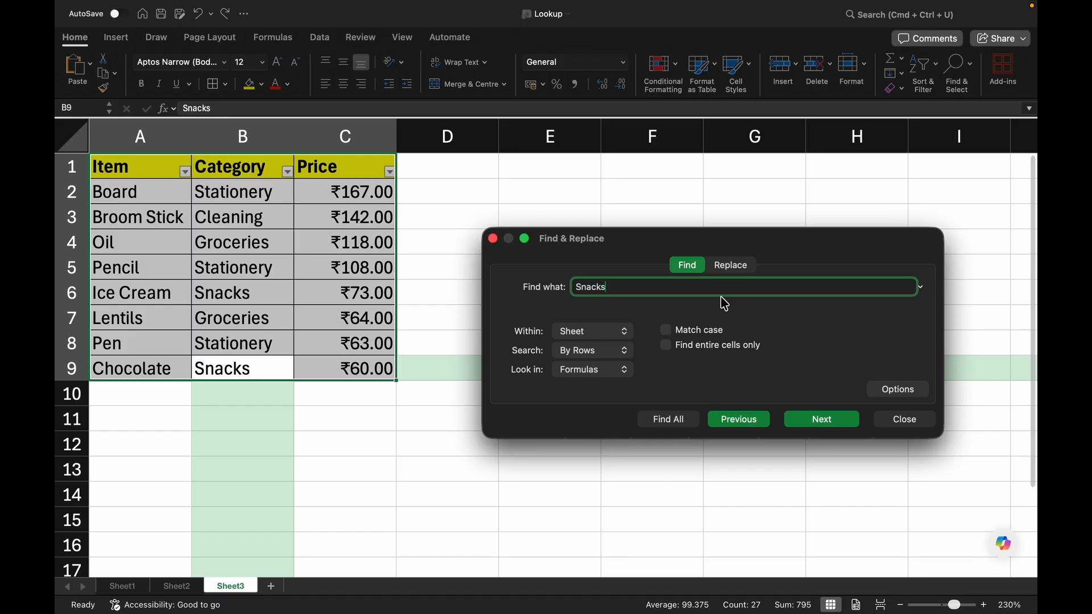
Replace all occurrences of "Snacks" with "Eatery" after listing and checking the matches, and close Find and Replace
{"action": "left_click", "coordinate": [729, 267]}
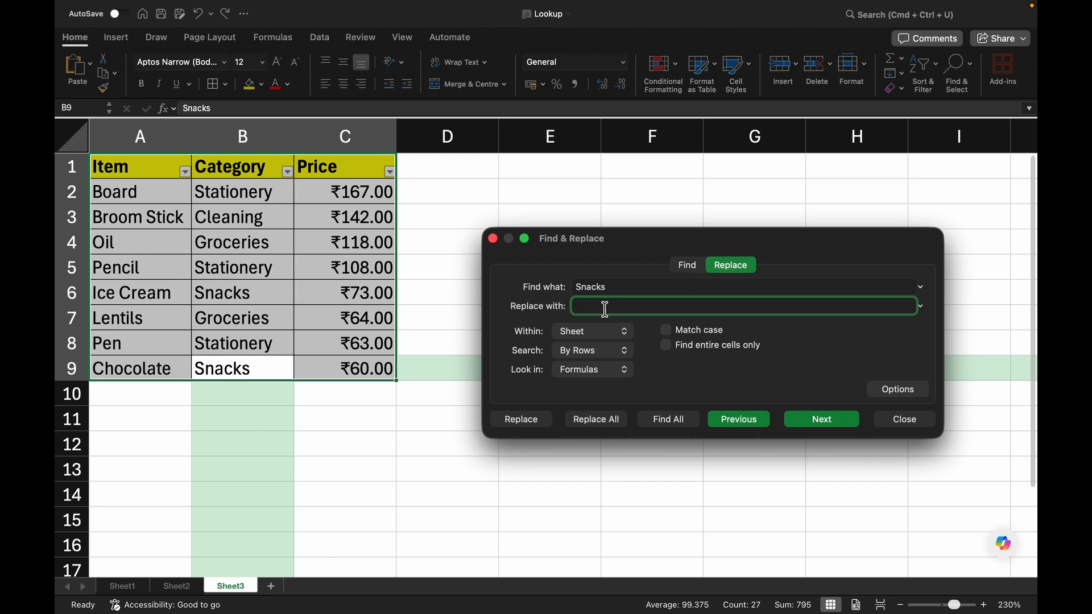
{"action": "type", "text": "Eatery"}
{"action": "left_click", "coordinate": [676, 419]}
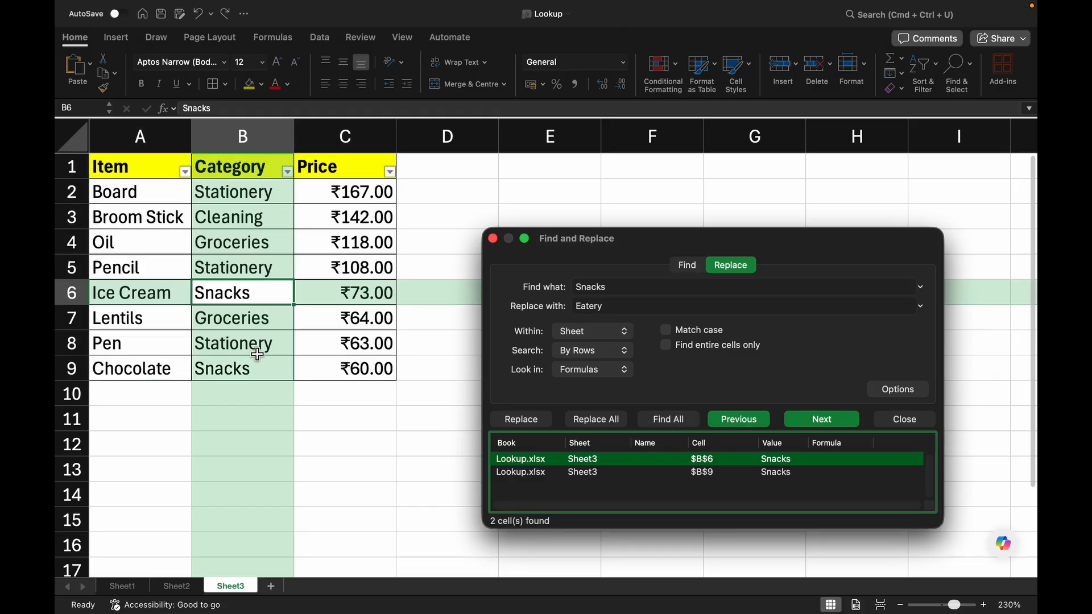
{"action": "left_click", "coordinate": [830, 422]}
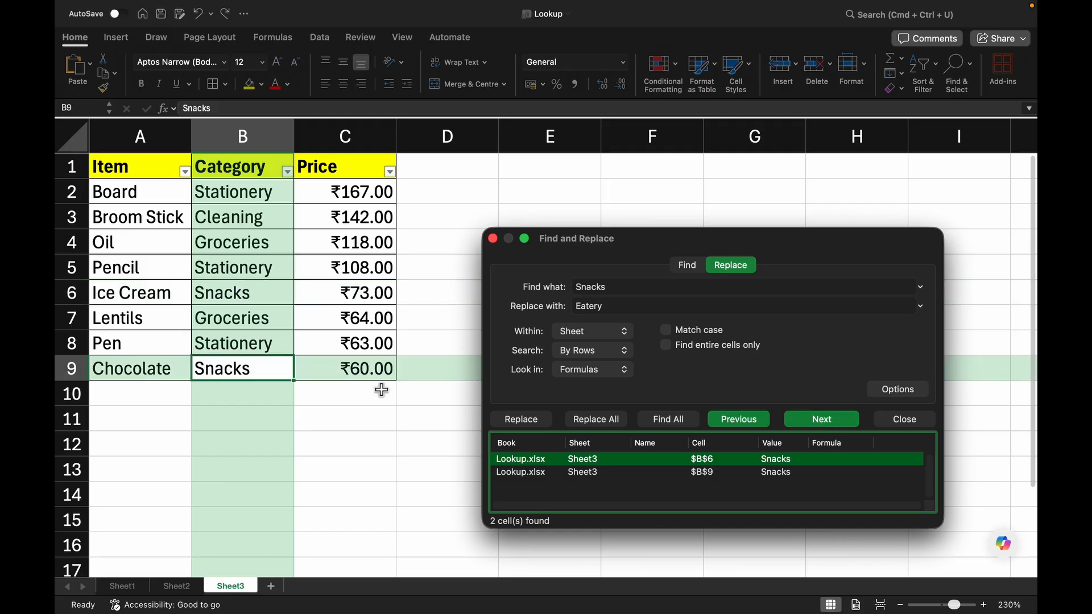
{"action": "left_click", "coordinate": [602, 422]}
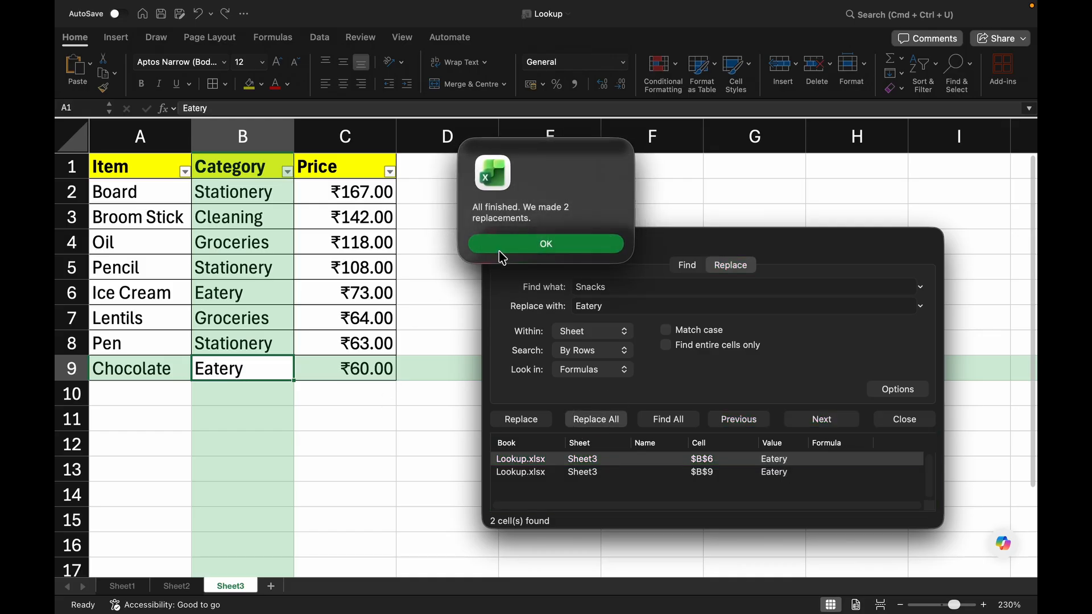
{"action": "key", "text": "Return"}
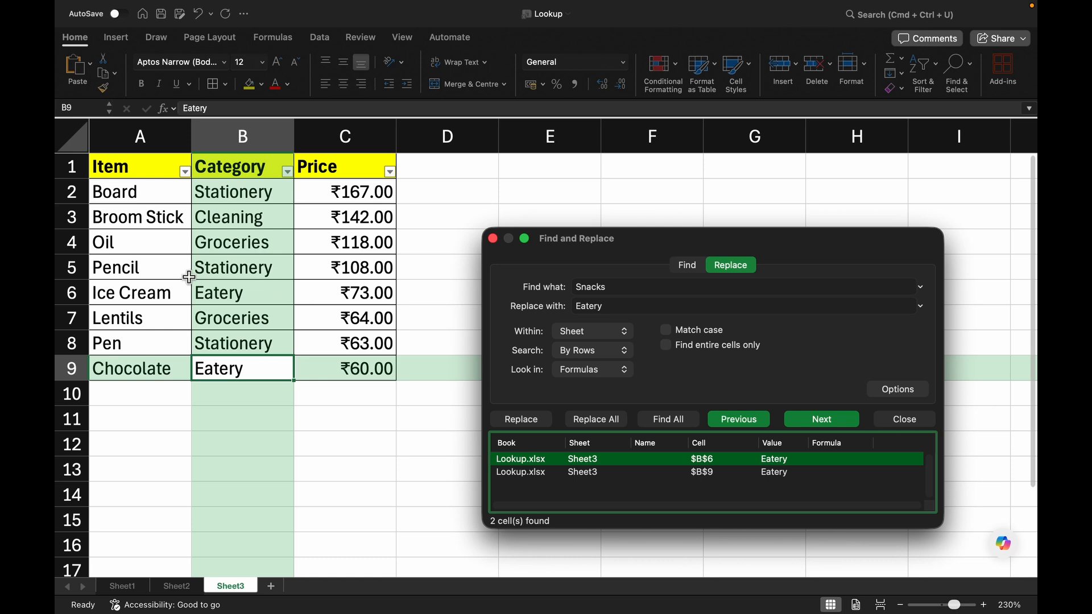
{"action": "left_click", "coordinate": [894, 419]}
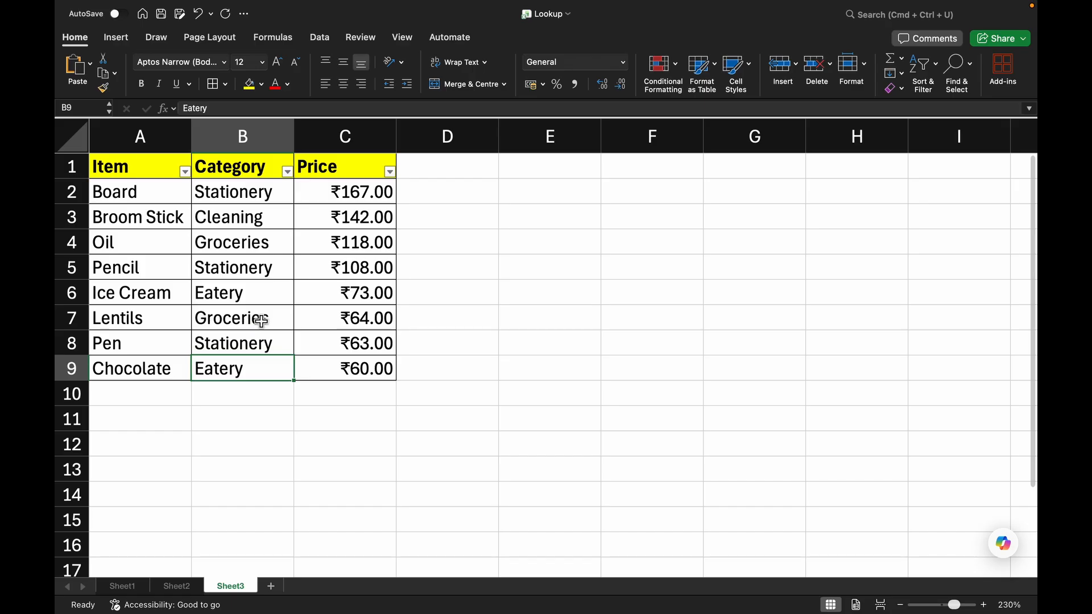